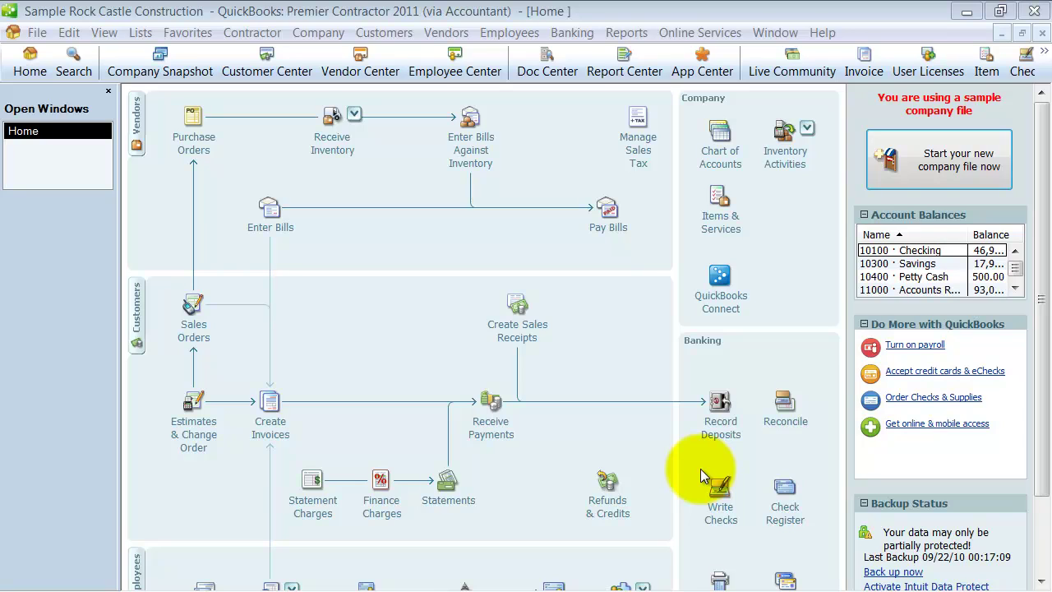
Step: Add a custom field labelled Part Number to the item custom fields, working from the Duct Work service item
click(728, 235)
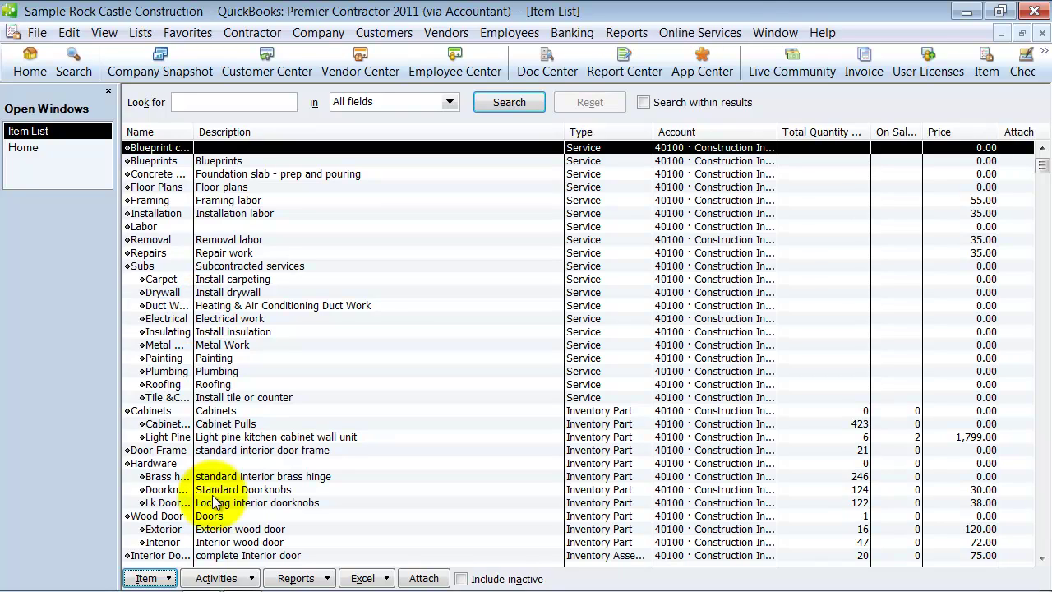
double_click(188, 306)
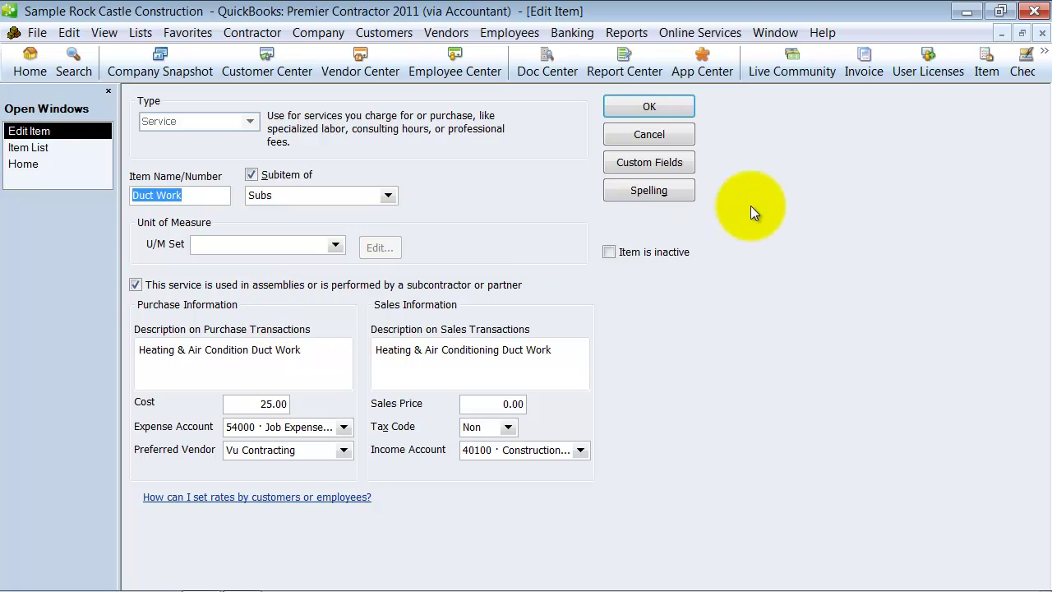
click(688, 160)
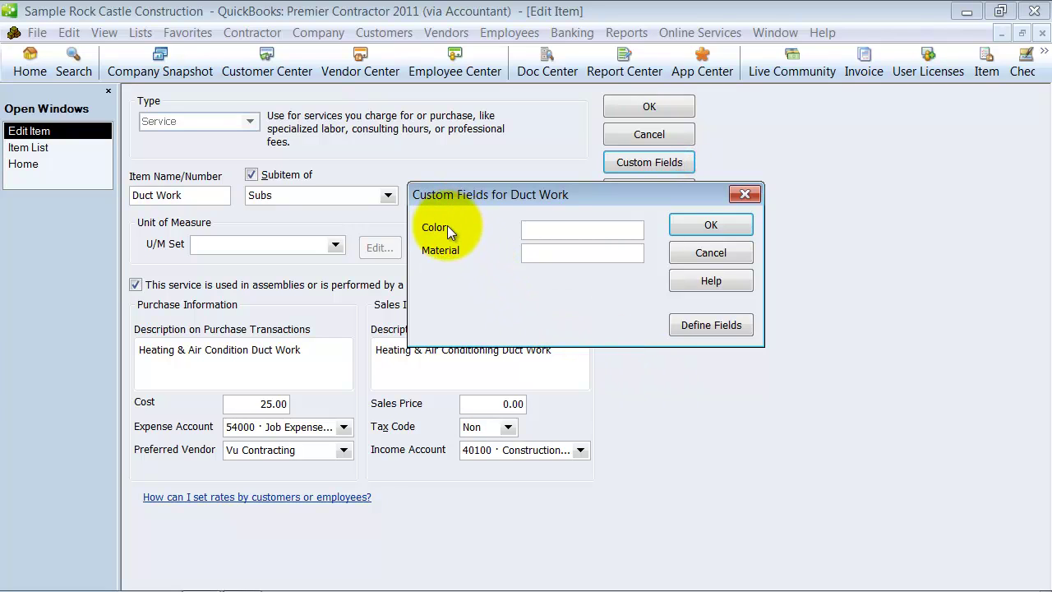
click(711, 325)
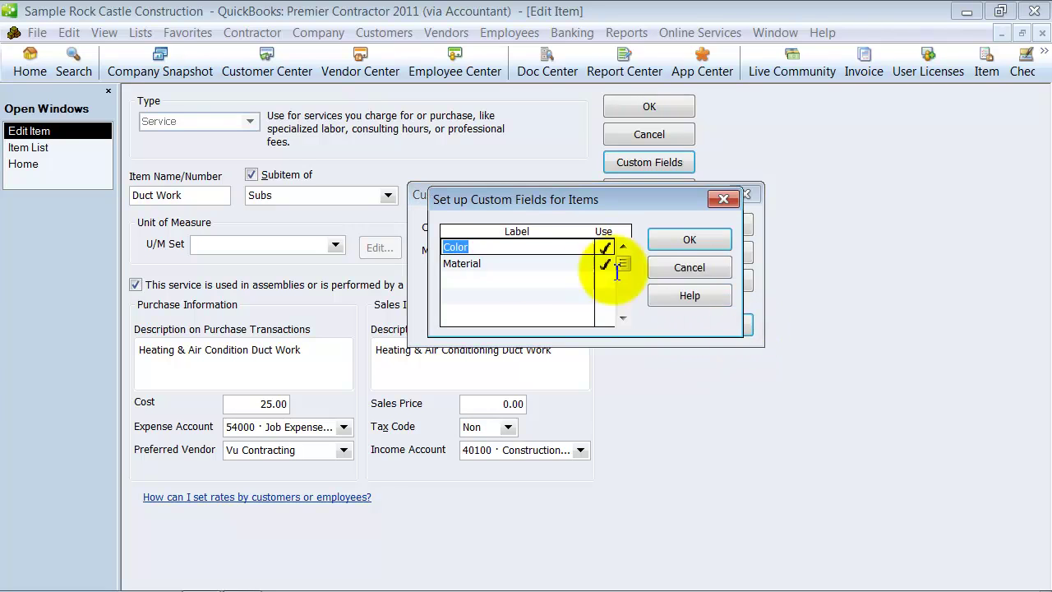
click(518, 281)
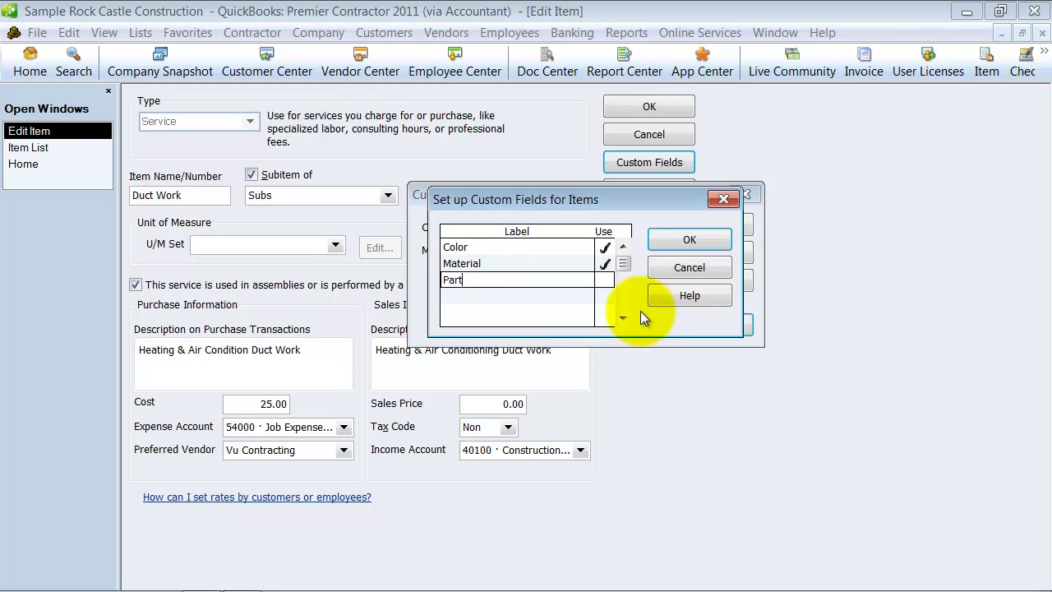
text(Part Number)
click(702, 238)
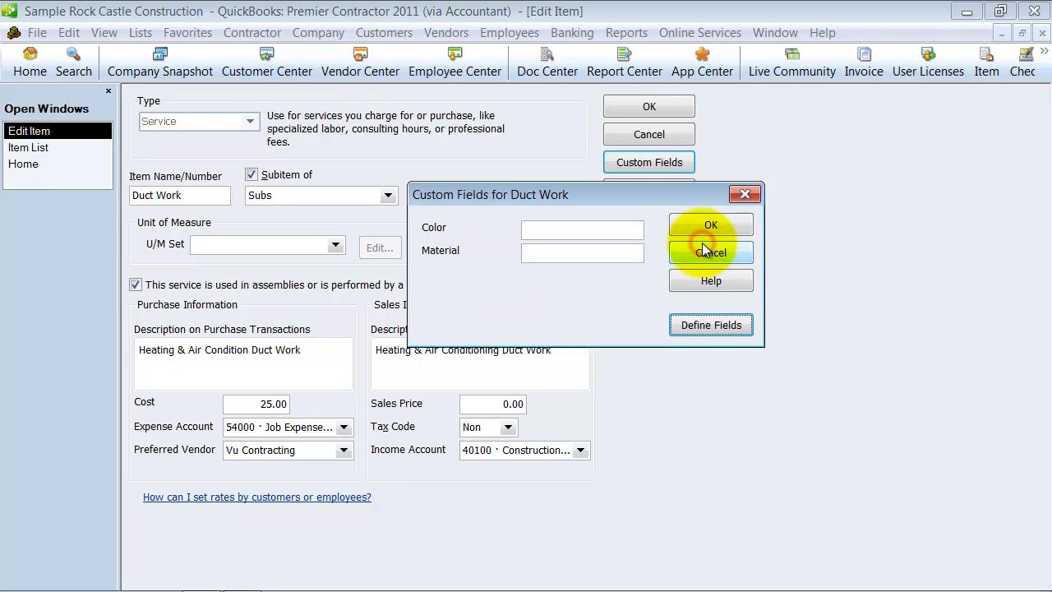
Step: Enable the Part Number custom field for items, suppressing future activation notices, and save the Duct Work item
click(718, 324)
click(614, 282)
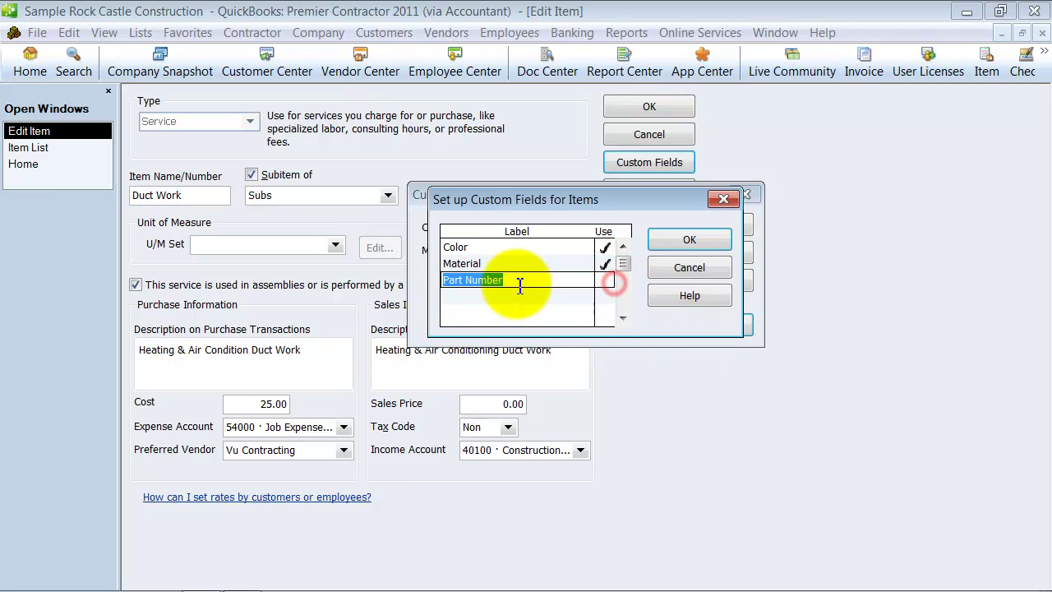
click(605, 280)
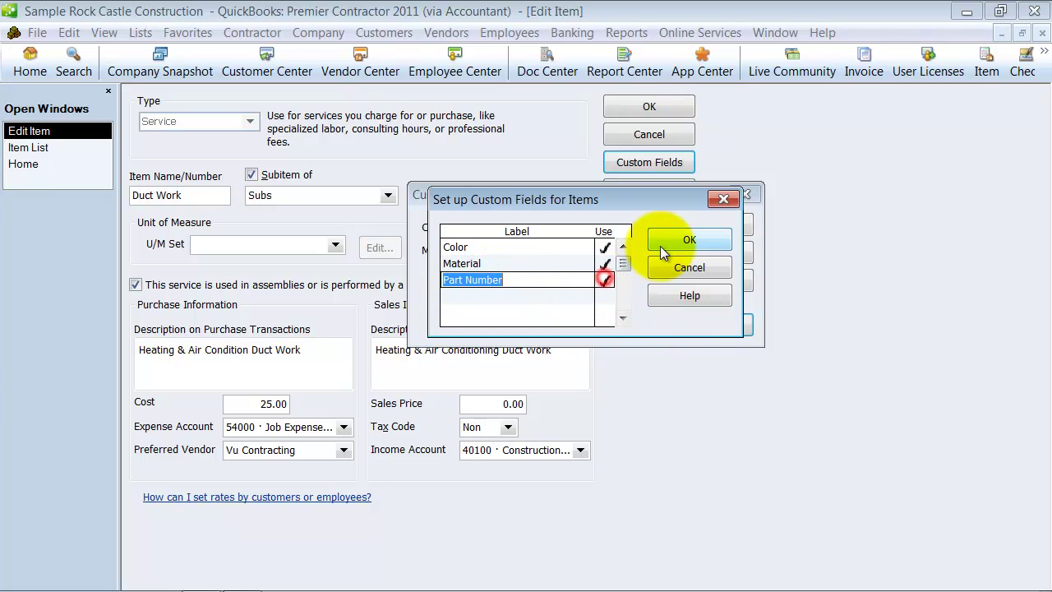
click(722, 240)
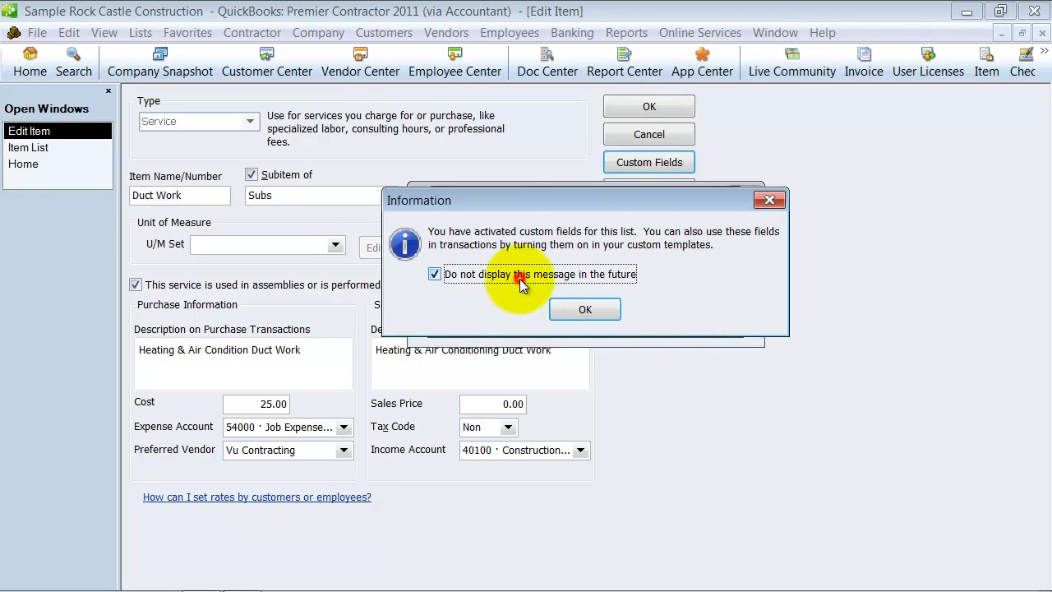
click(576, 309)
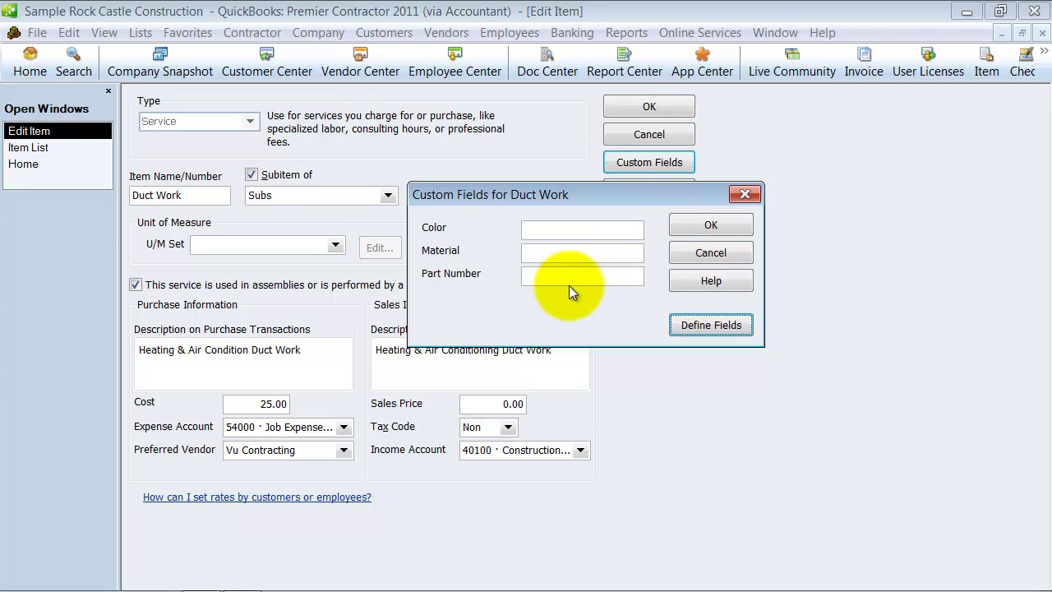
click(533, 280)
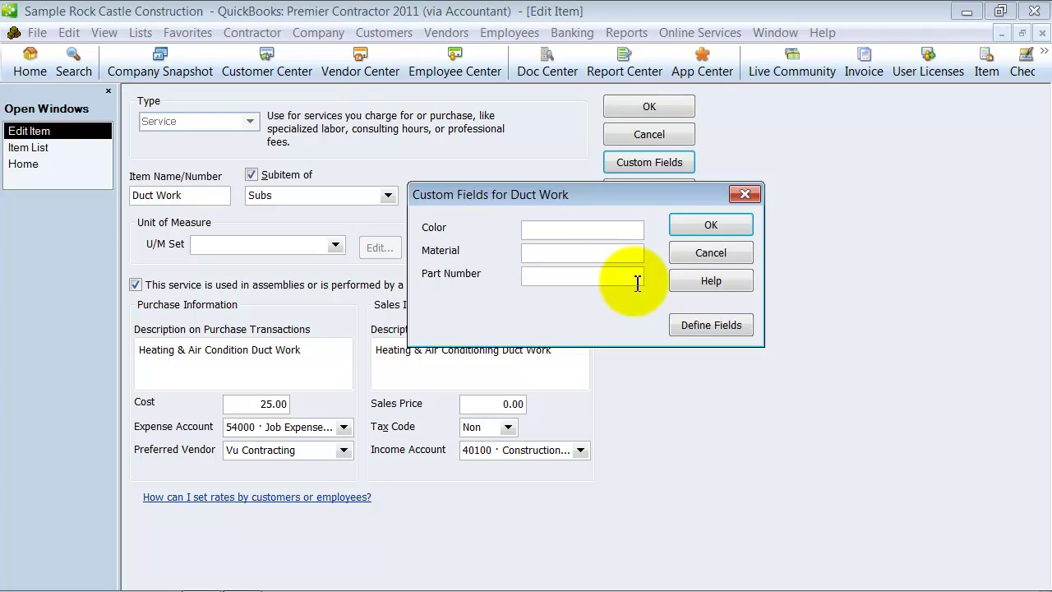
click(677, 227)
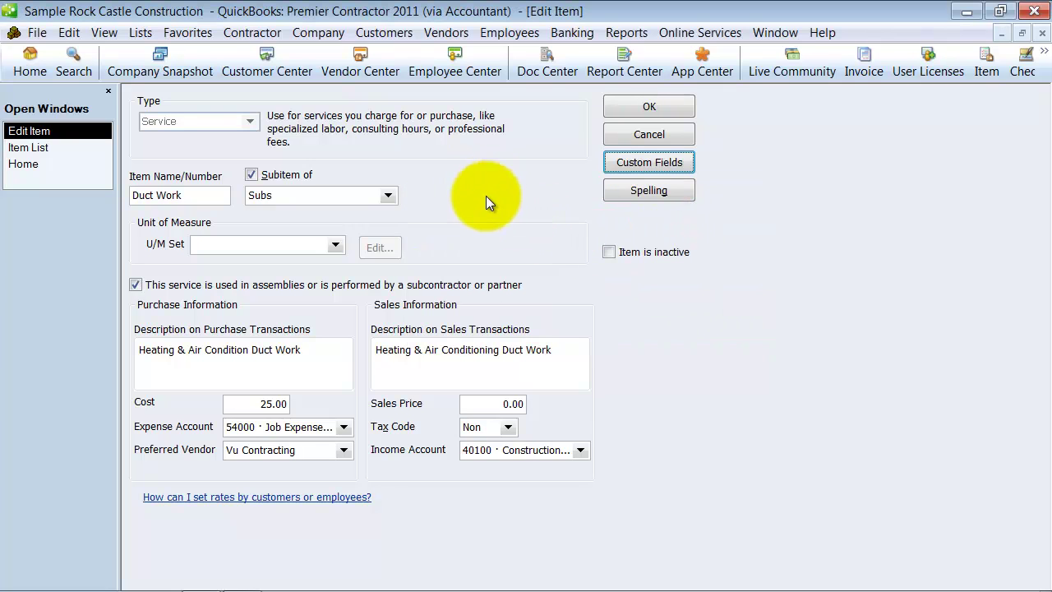
click(645, 102)
Step: Set the Part Number custom field of the Brass hinges inventory part to ABC123, save the item and close the item list
scroll(251, 464, down, 4)
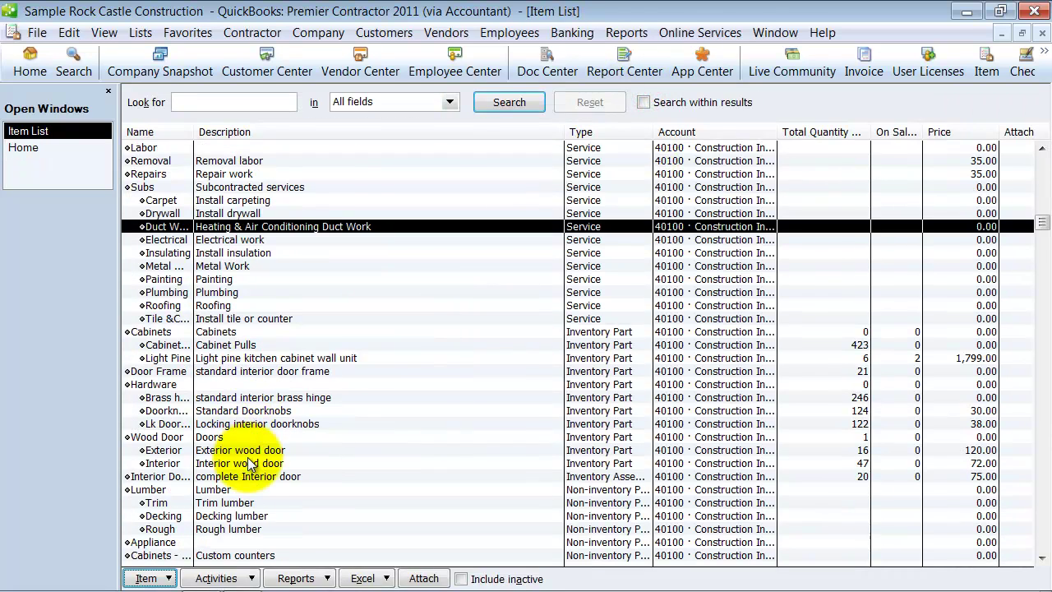
scroll(250, 465, down, 1)
double_click(177, 372)
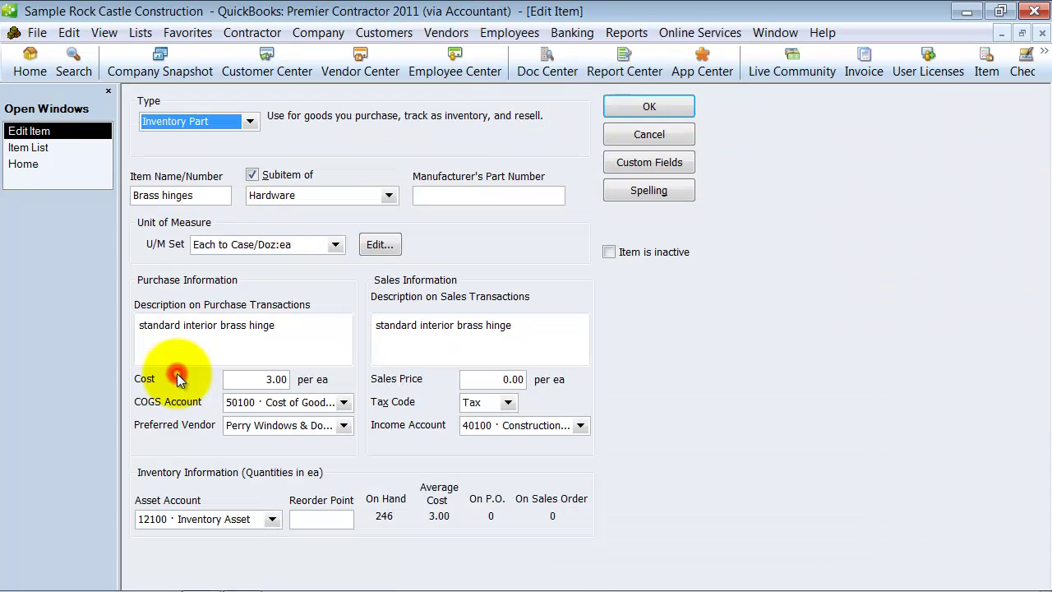
click(655, 163)
drag(539, 194, 540, 264)
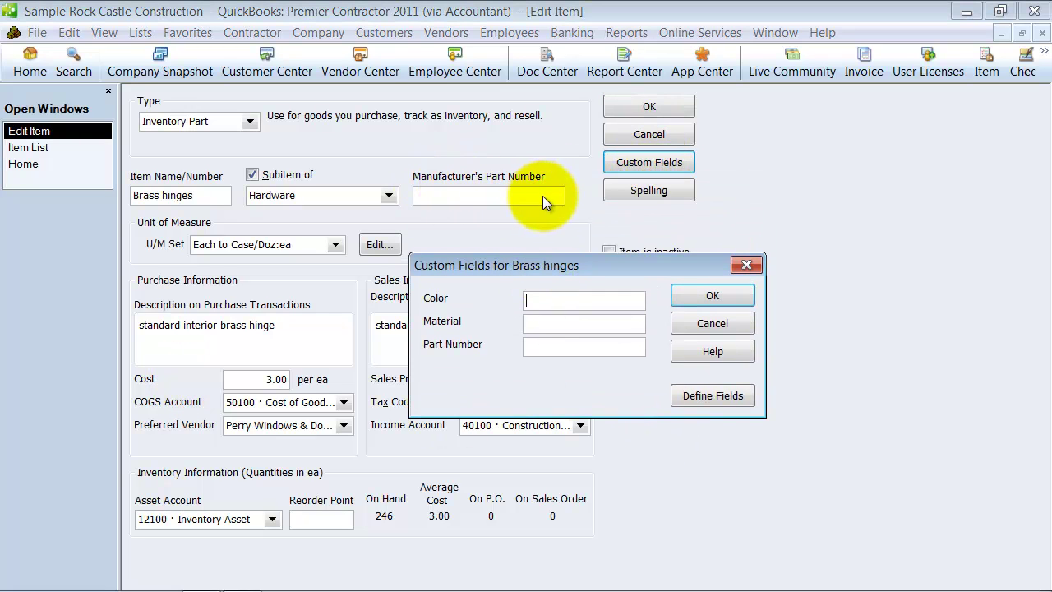
click(546, 346)
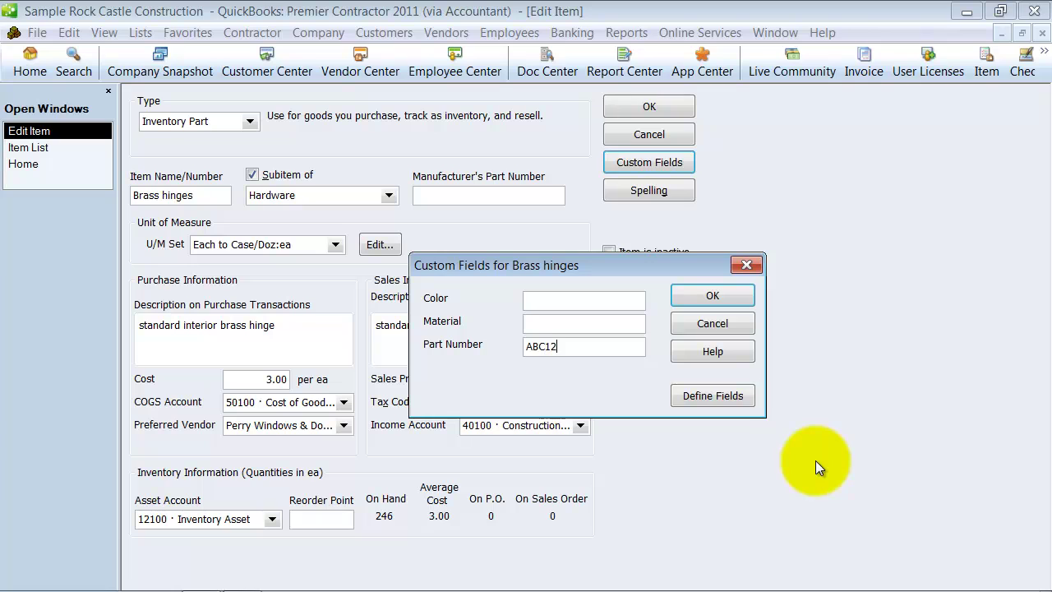
click(715, 298)
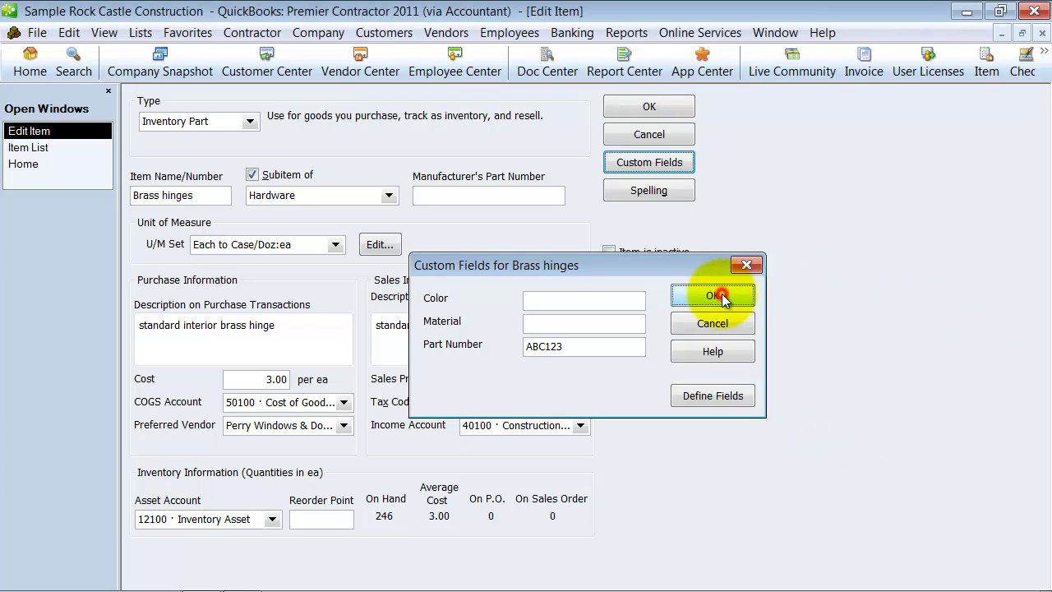
click(666, 106)
click(1041, 33)
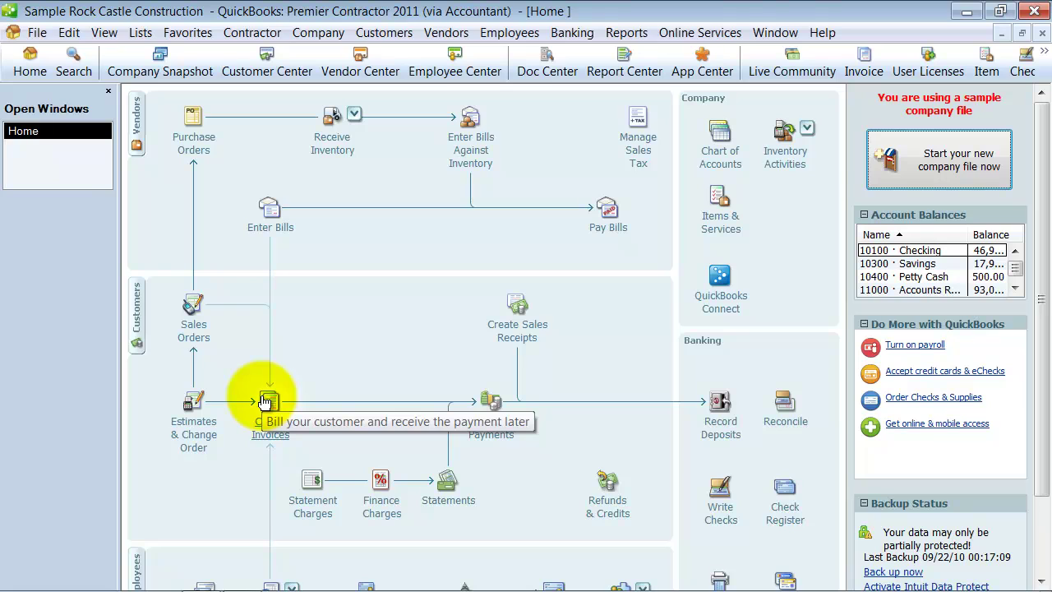
Step: On a new invoice, show the Part Number column on screen in the Rock Castle Invoice template, and narrow the Description column
click(275, 434)
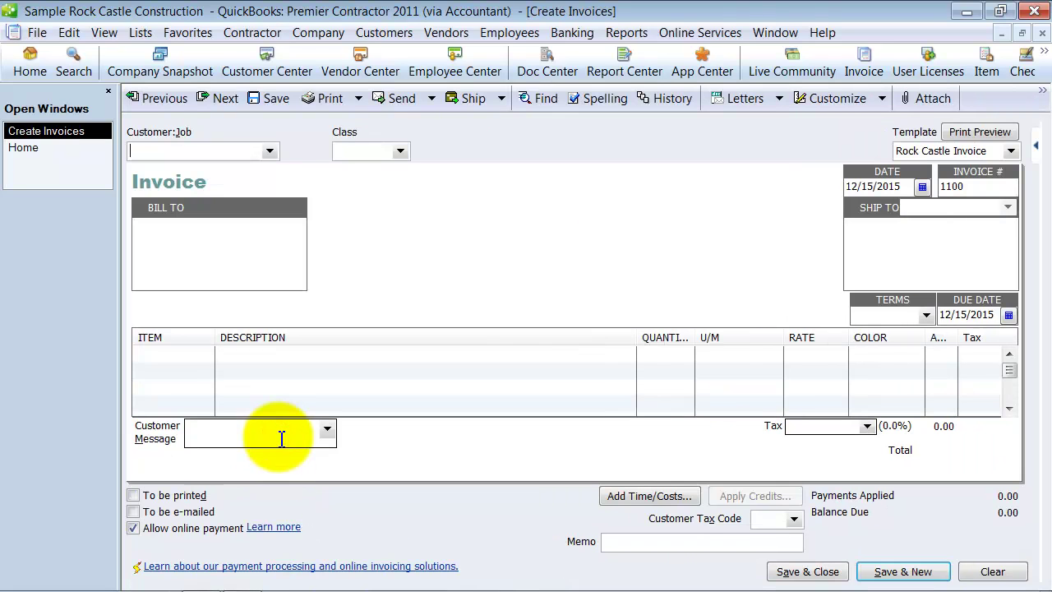
click(824, 97)
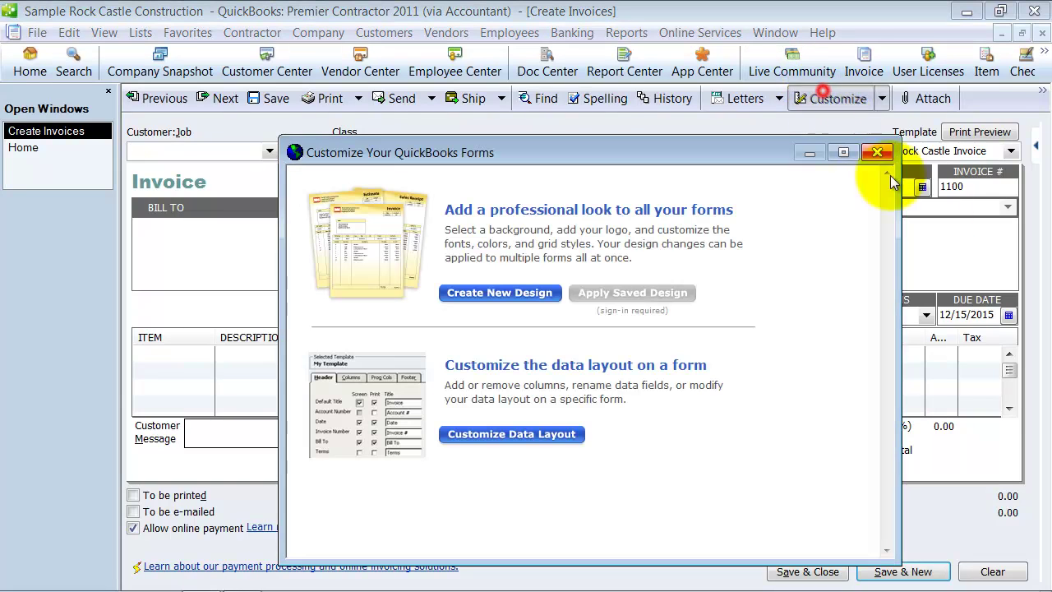
click(511, 435)
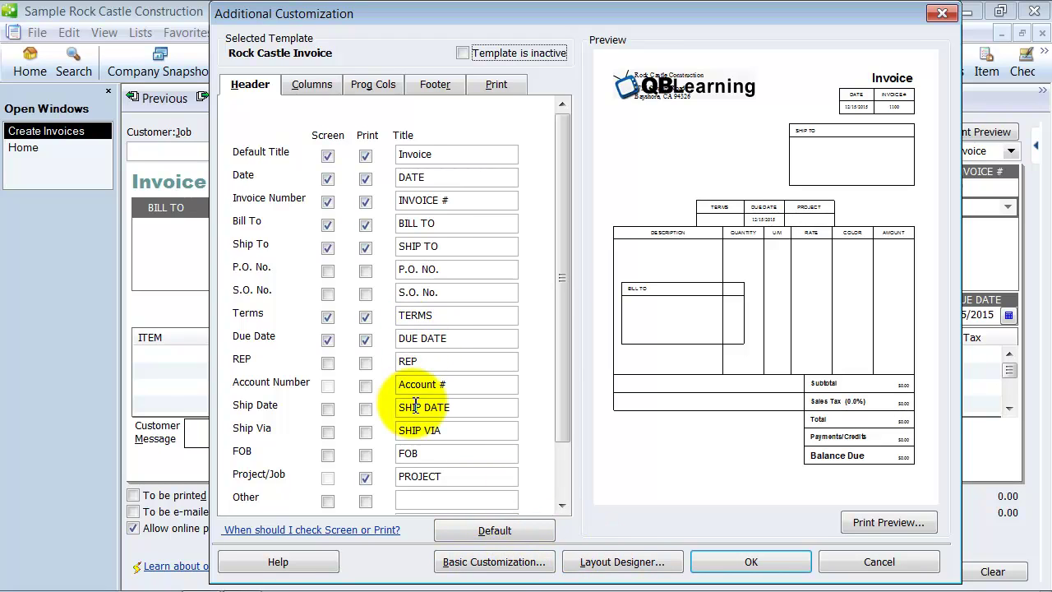
drag(561, 148, 565, 216)
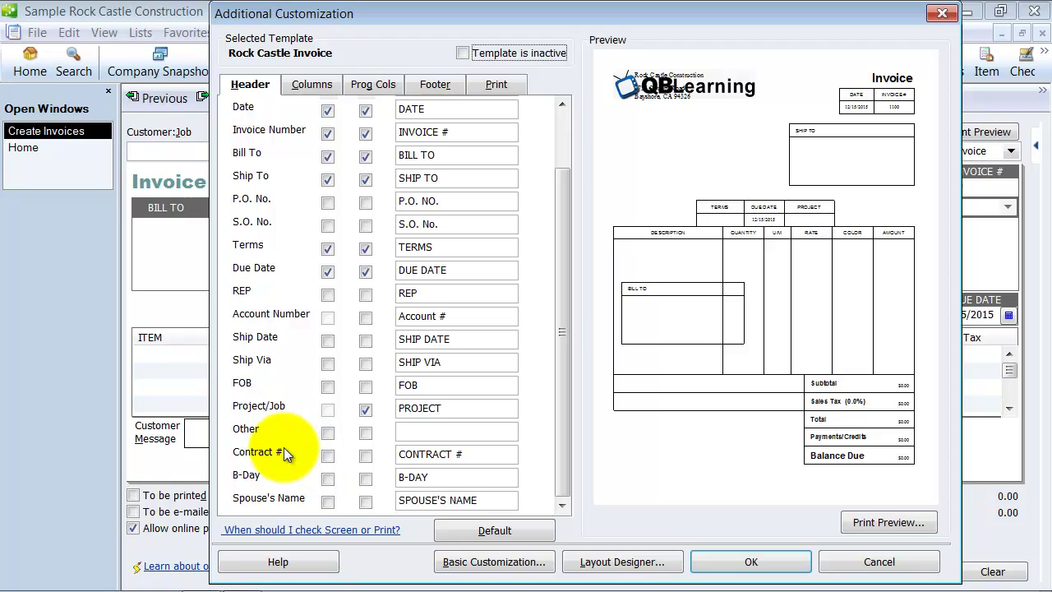
click(319, 86)
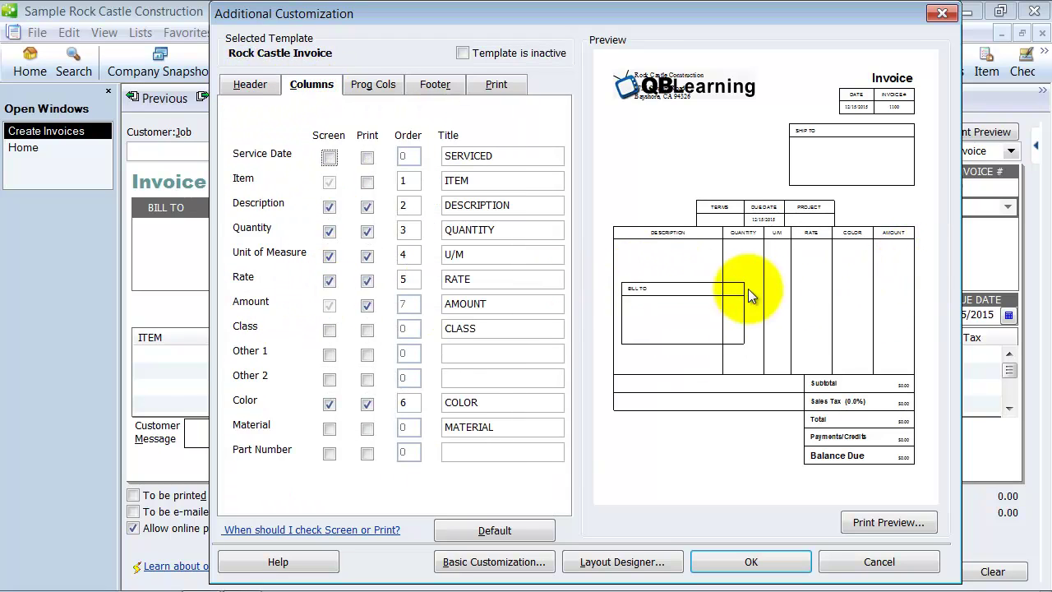
click(329, 453)
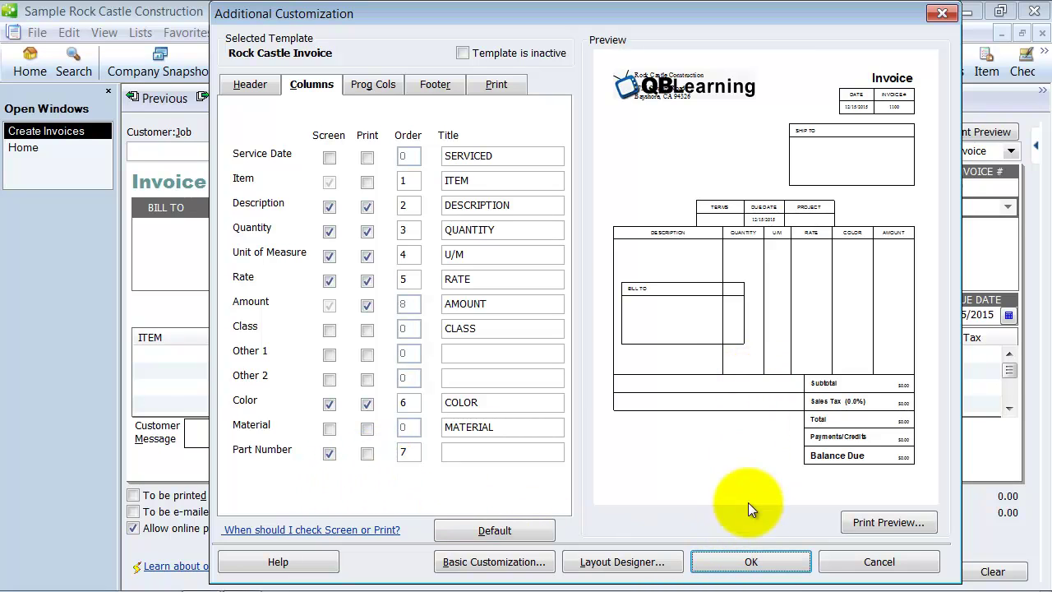
click(748, 563)
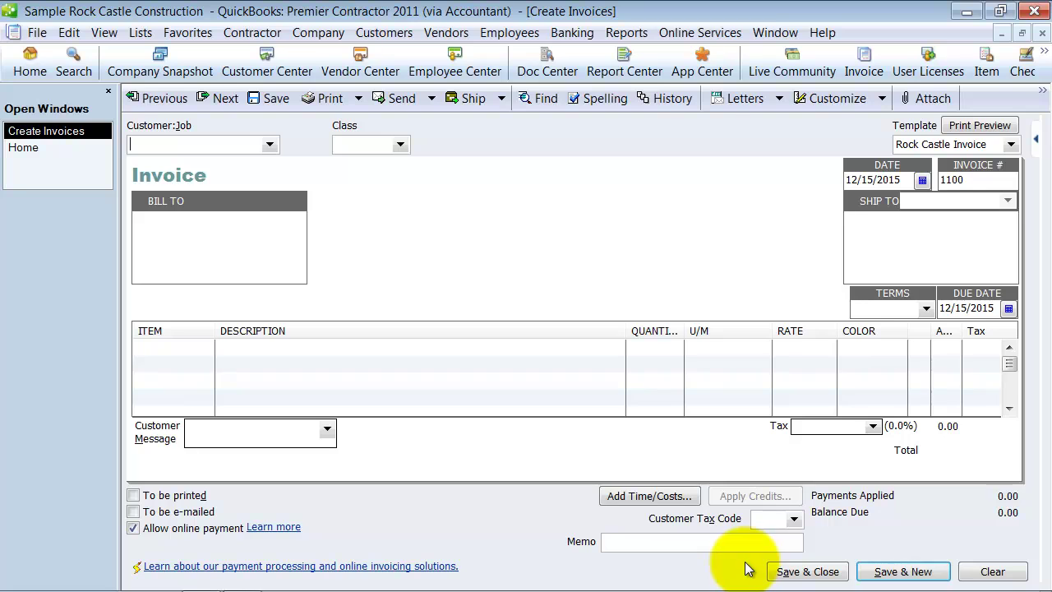
drag(627, 330, 478, 323)
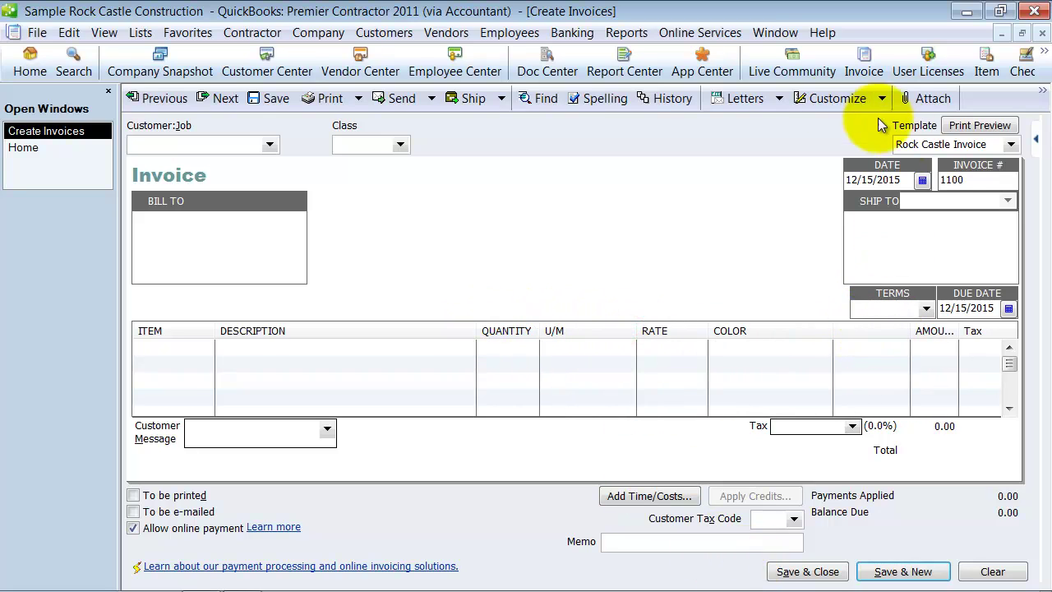
Step: Title the template's Part Number column "Part #" and slightly widen that column on the invoice
click(837, 97)
click(498, 429)
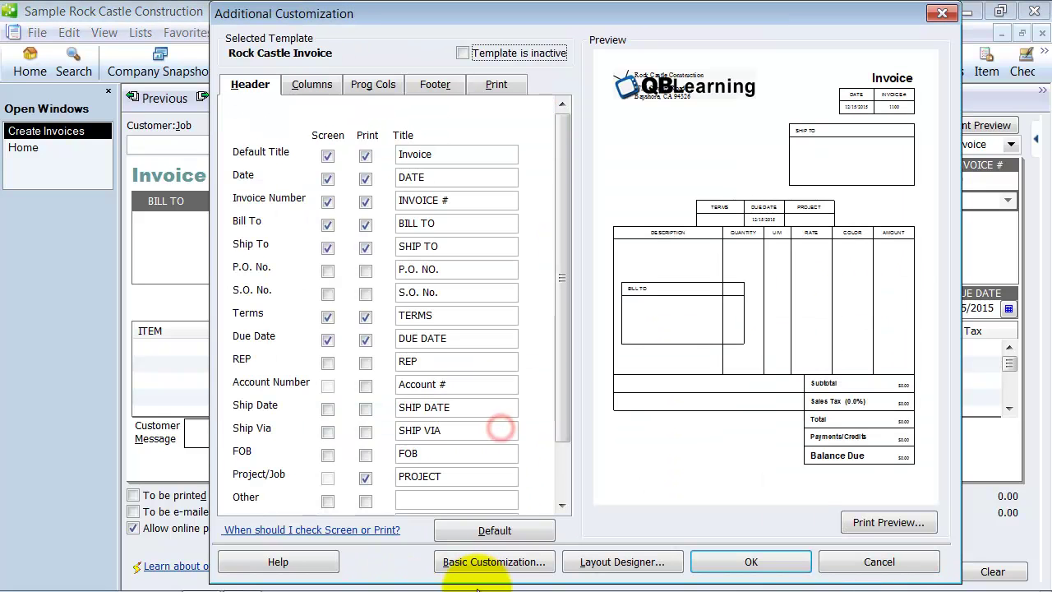
click(299, 92)
click(486, 454)
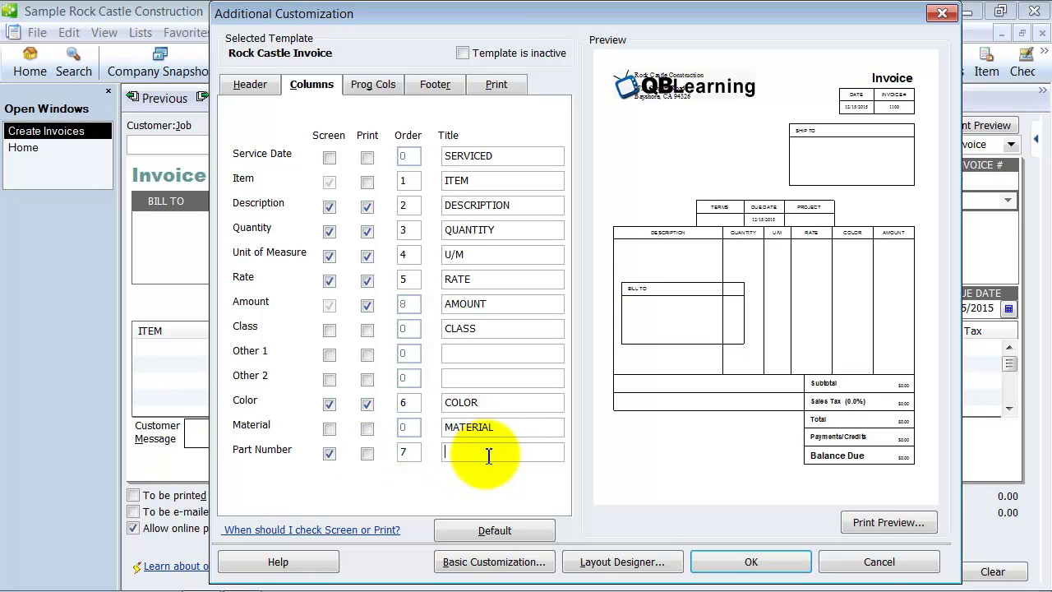
text(Part #)
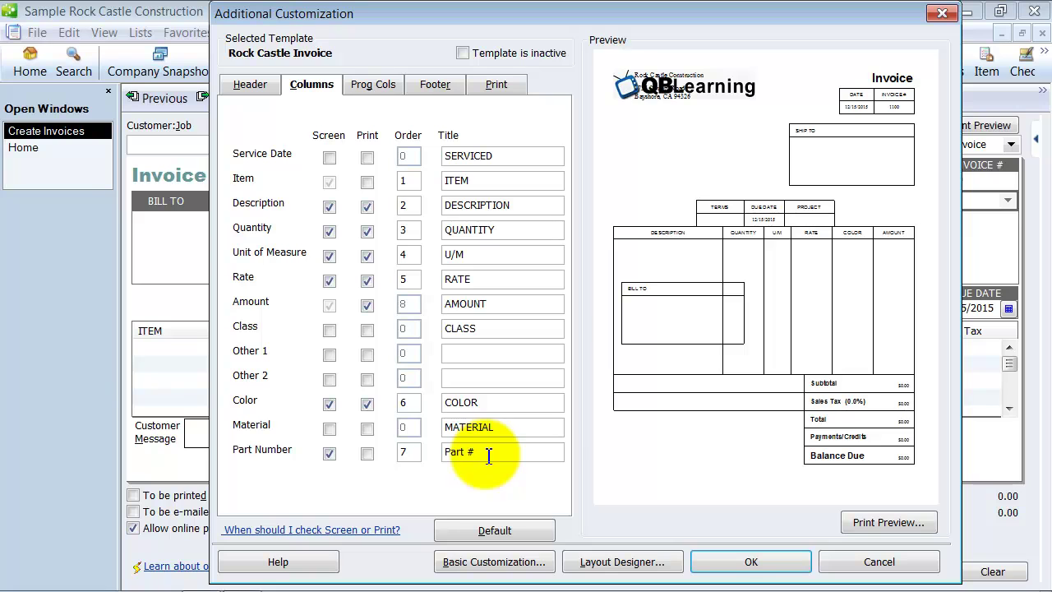
click(789, 563)
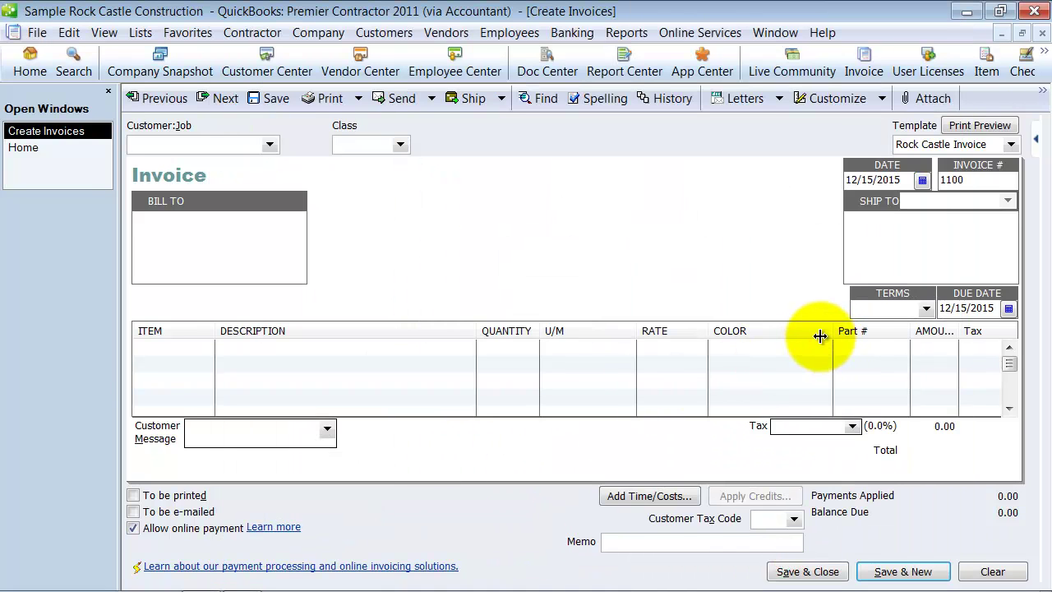
drag(833, 329, 825, 328)
Step: Assign the invoice to the first listed customer's Kitchen job without adding outstanding billable time and costs
click(269, 144)
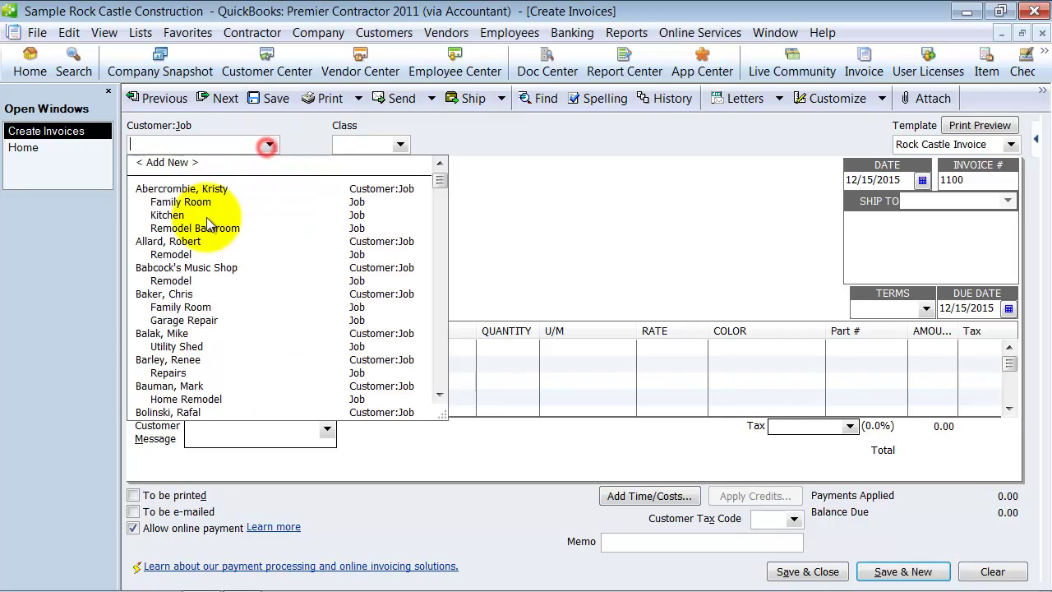
click(172, 214)
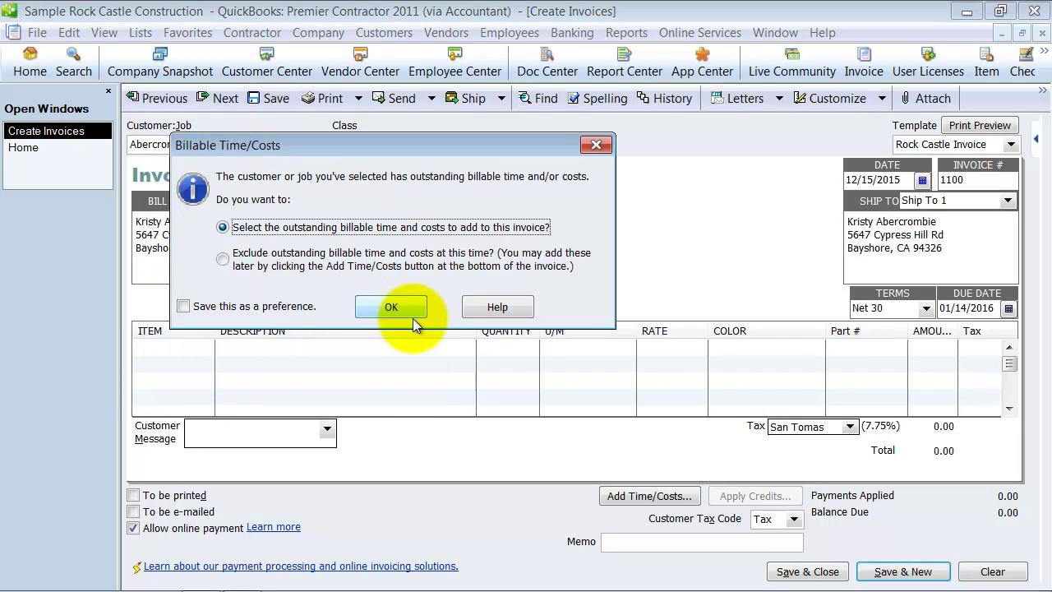
click(372, 323)
click(596, 145)
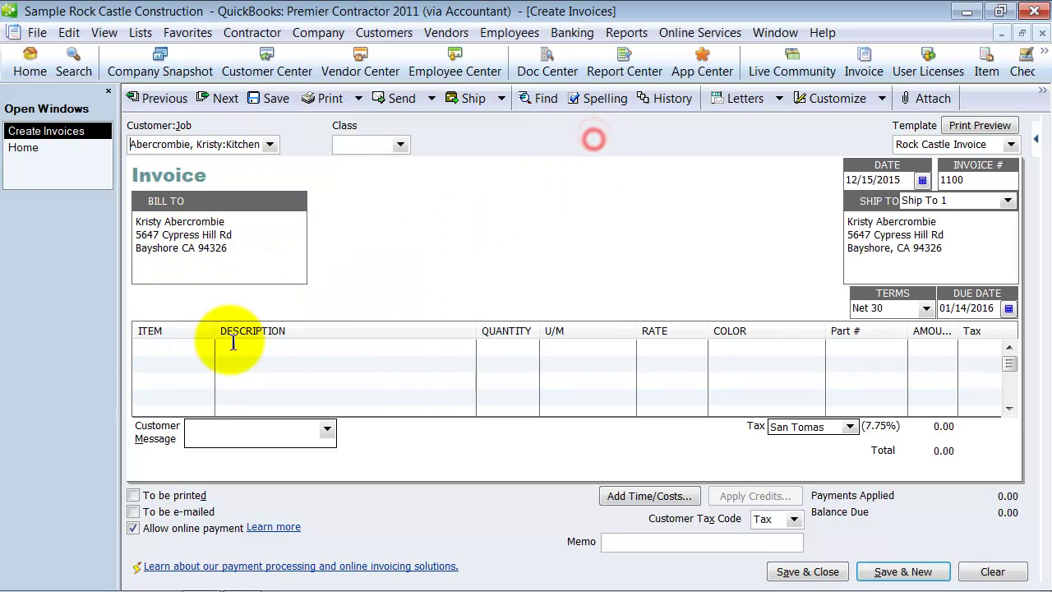
Step: Widen the invoice's Item column slightly and add the Hardware:Brass hinges item on the first line
click(207, 347)
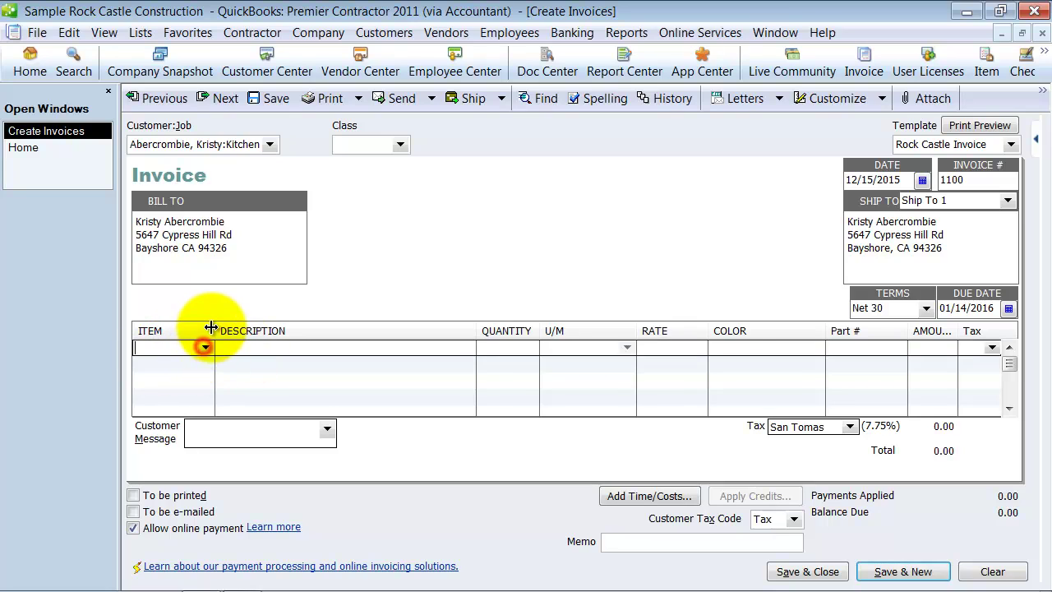
click(179, 344)
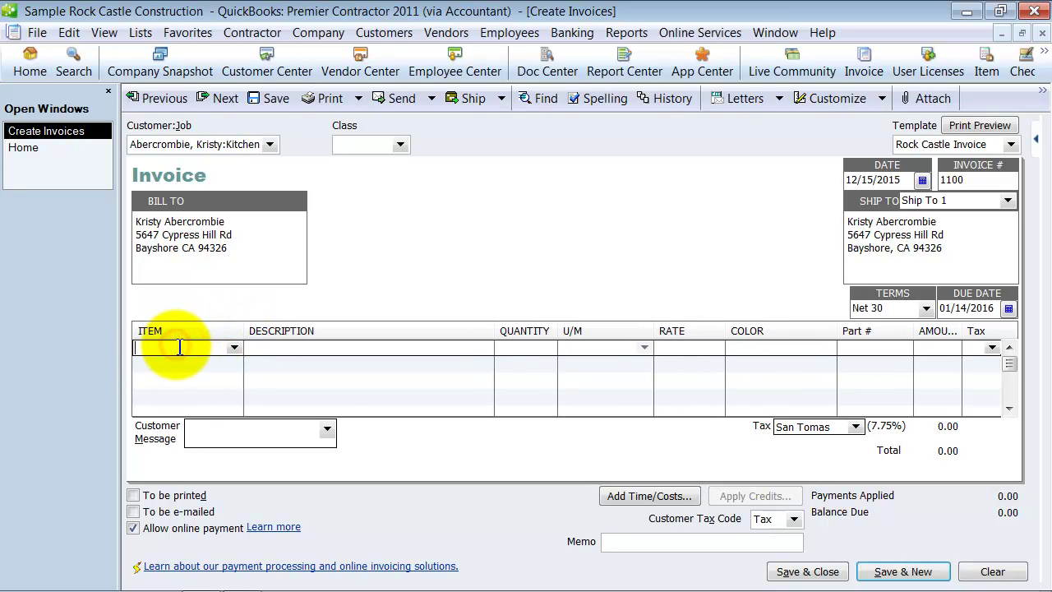
text(Hardware:Bra)
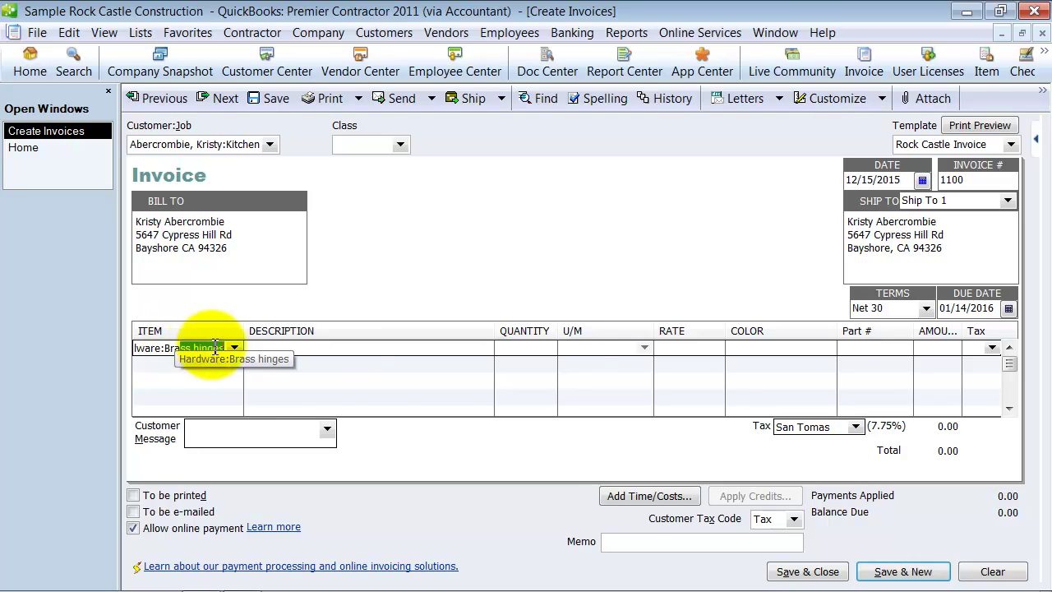
click(575, 348)
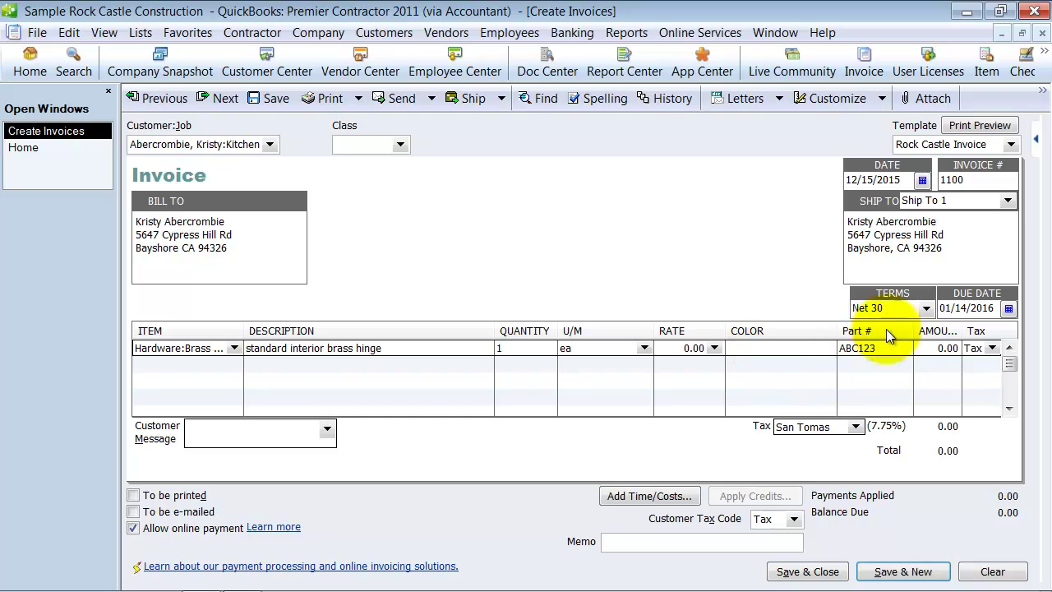
click(894, 348)
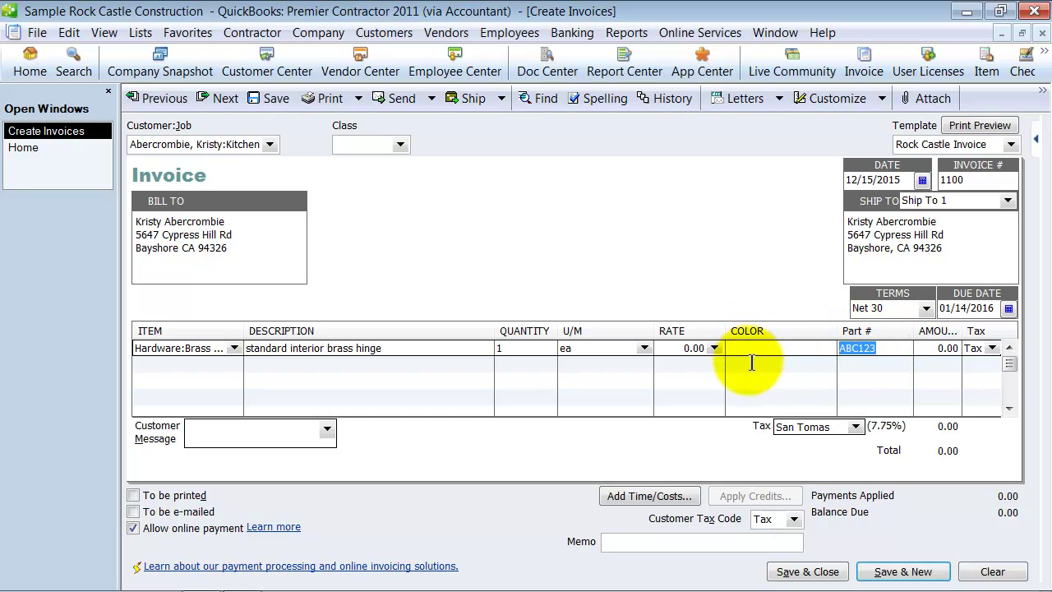
Step: Narrow the invoice's Color column and widen the Item column to fit the full item name
drag(835, 330, 787, 338)
click(822, 347)
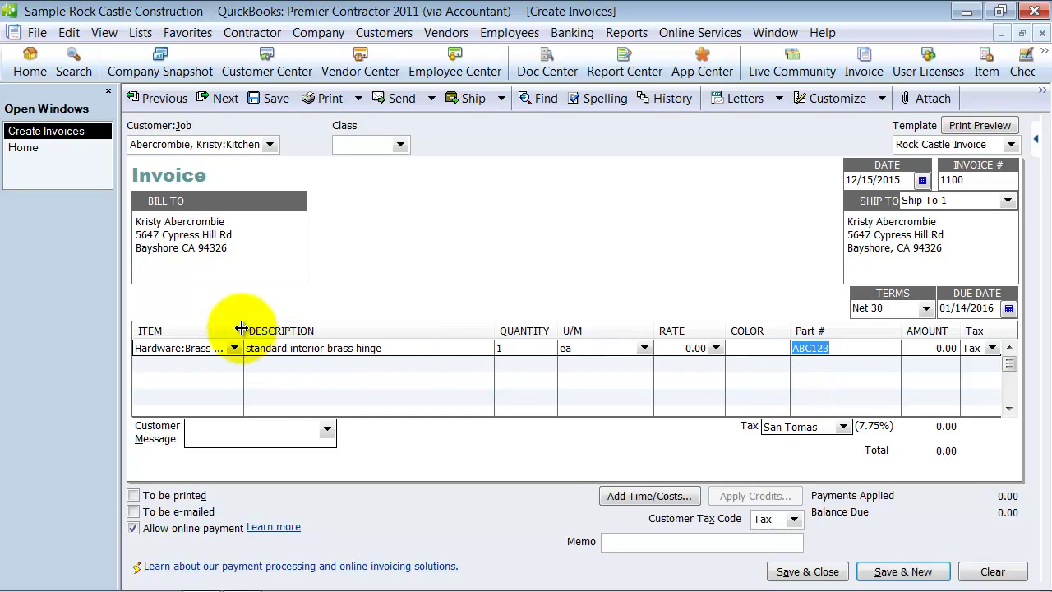
drag(244, 331, 283, 320)
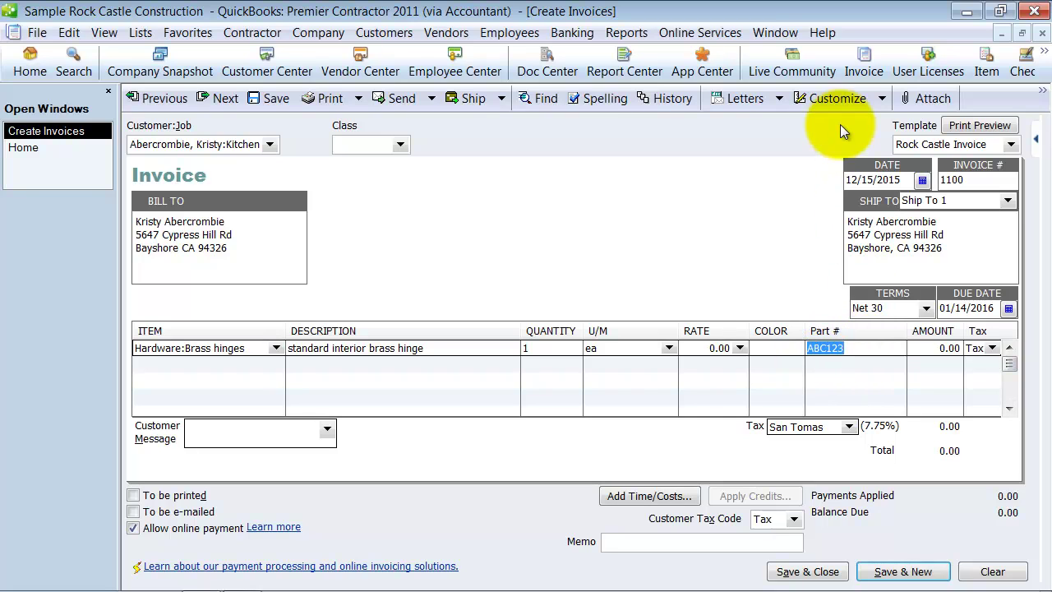
Step: Review the column settings and titles of the Rock Castle Invoice template
click(827, 103)
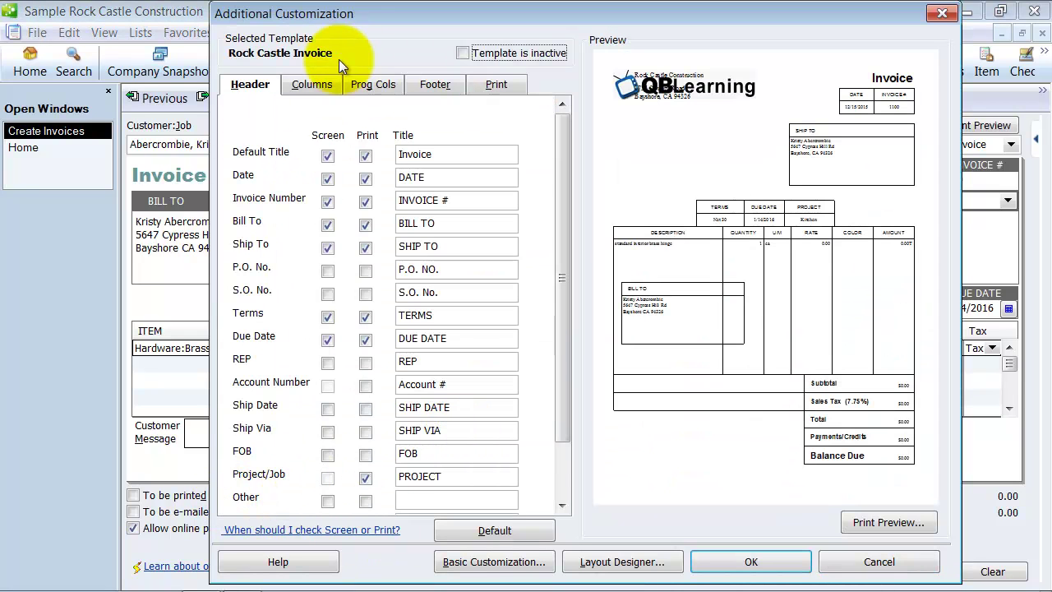
click(319, 84)
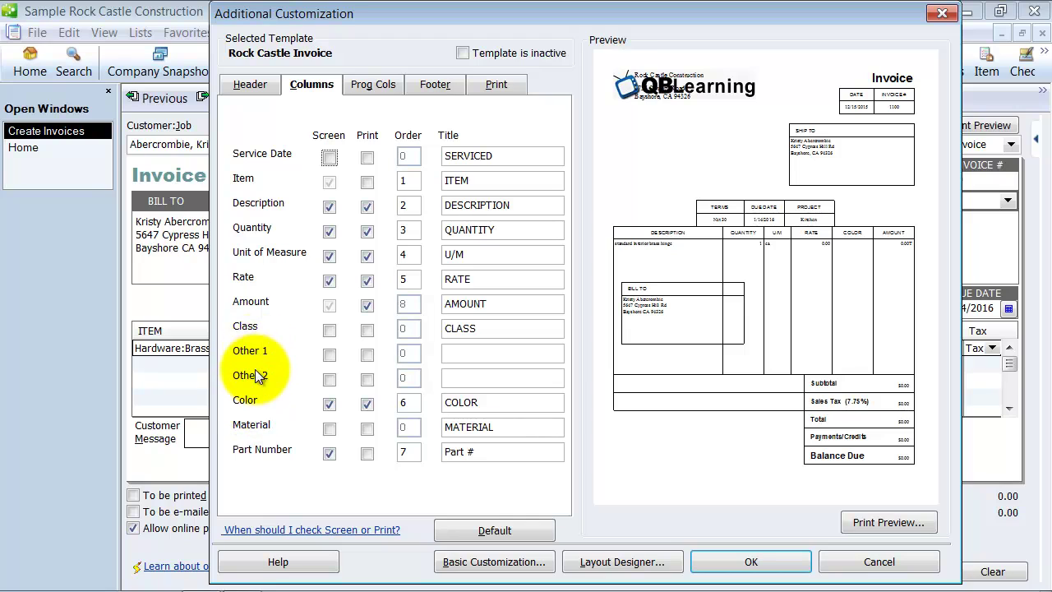
click(449, 350)
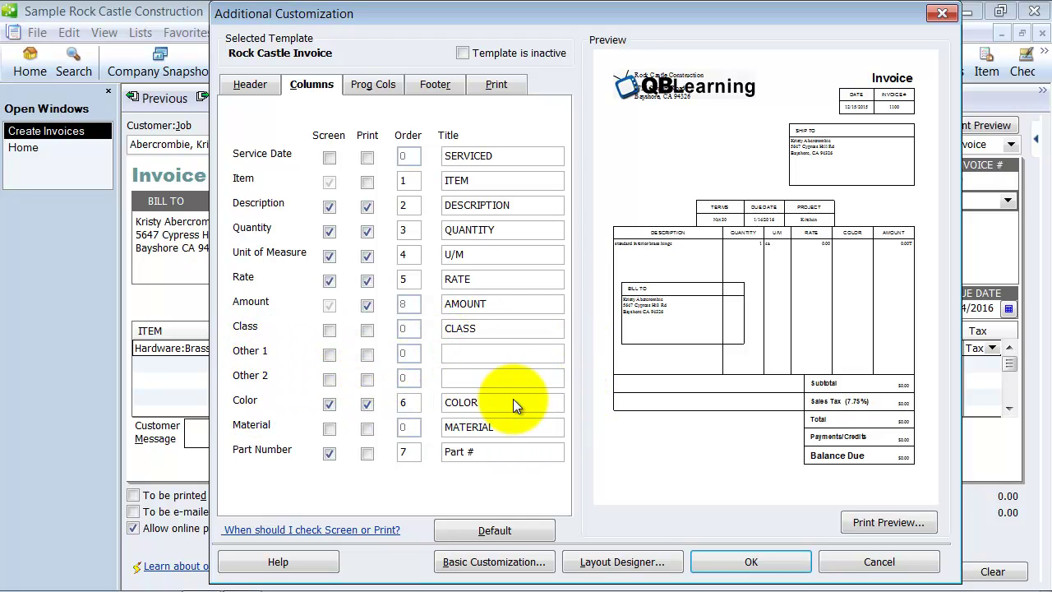
click(748, 562)
Step: Set the rate of the Brass hinges invoice line to 100.00
click(689, 346)
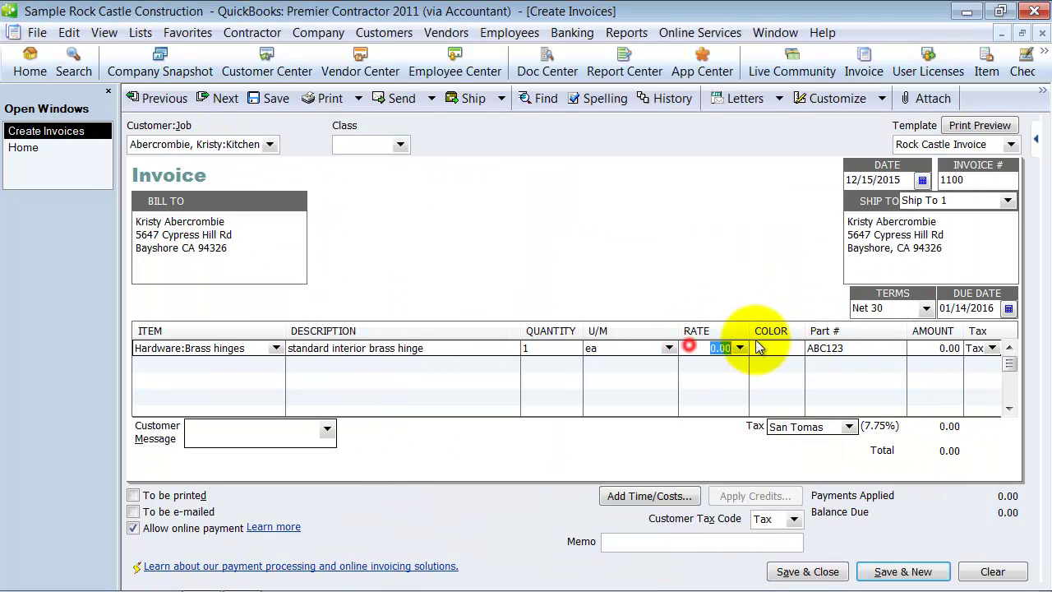
click(764, 347)
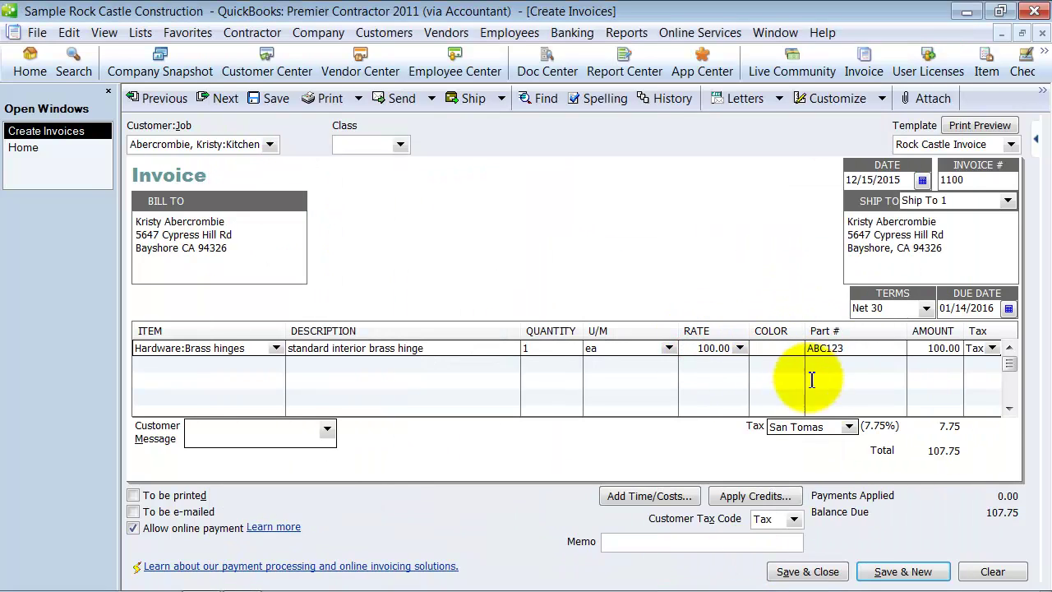
click(862, 348)
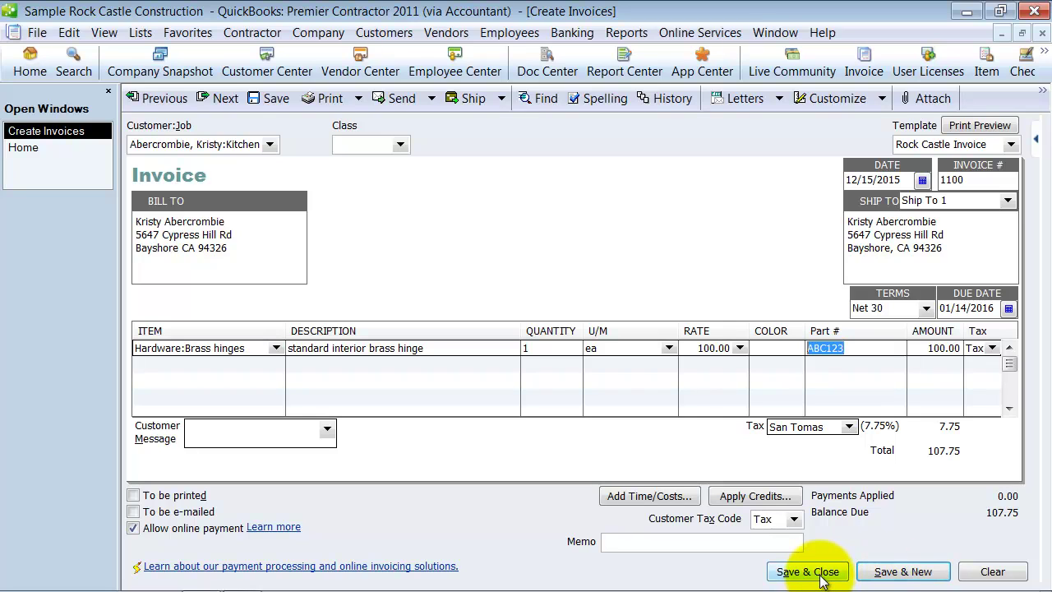
Step: Save and close the invoice, declining the job costing information and suppressing that message in the future
click(809, 572)
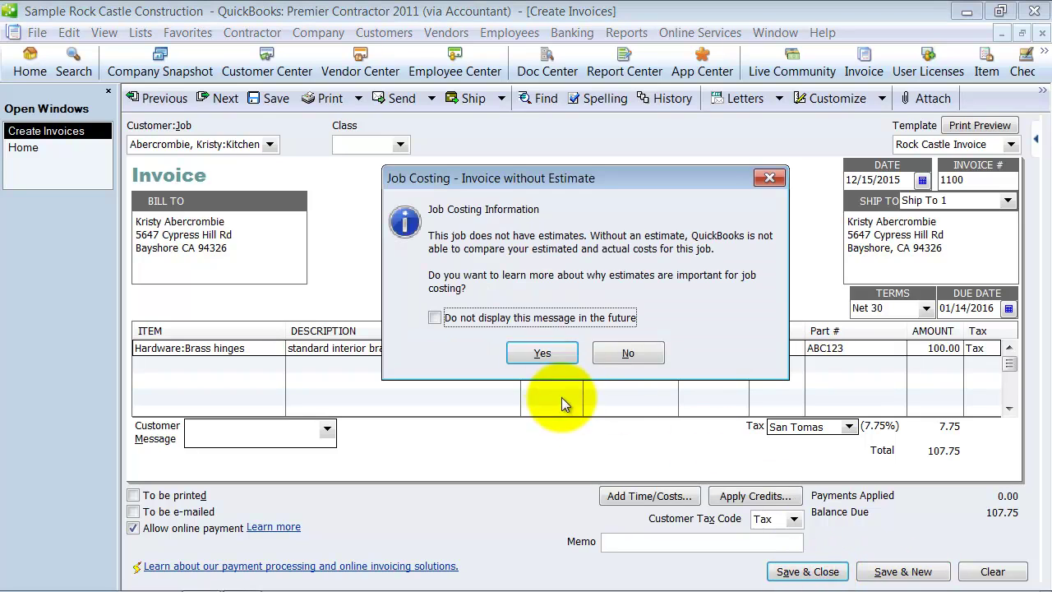
click(505, 318)
click(657, 355)
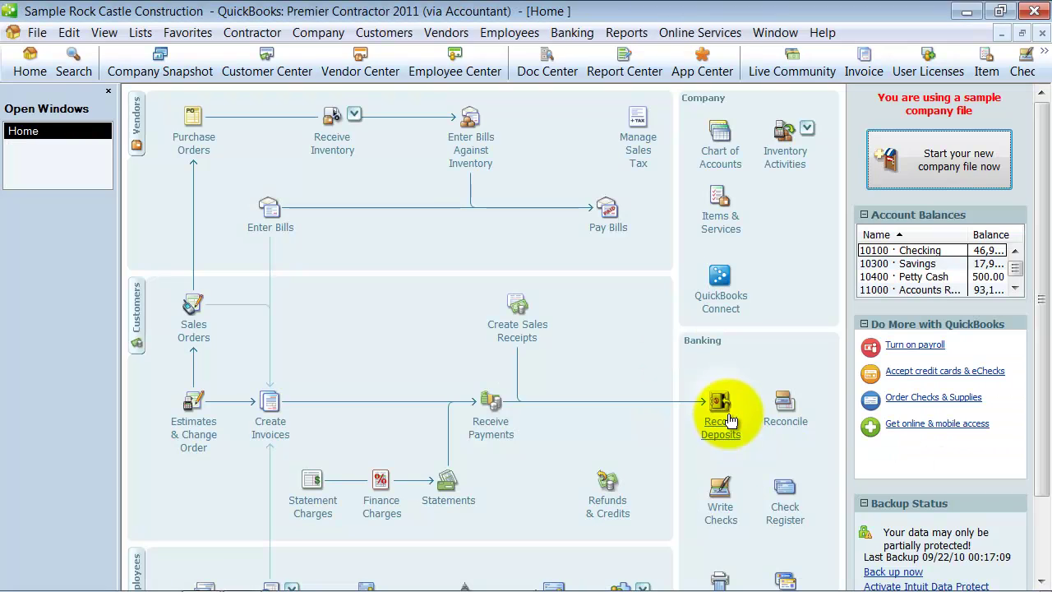
Step: Update the search information, search the company file for ABC123, and close the search window
click(87, 58)
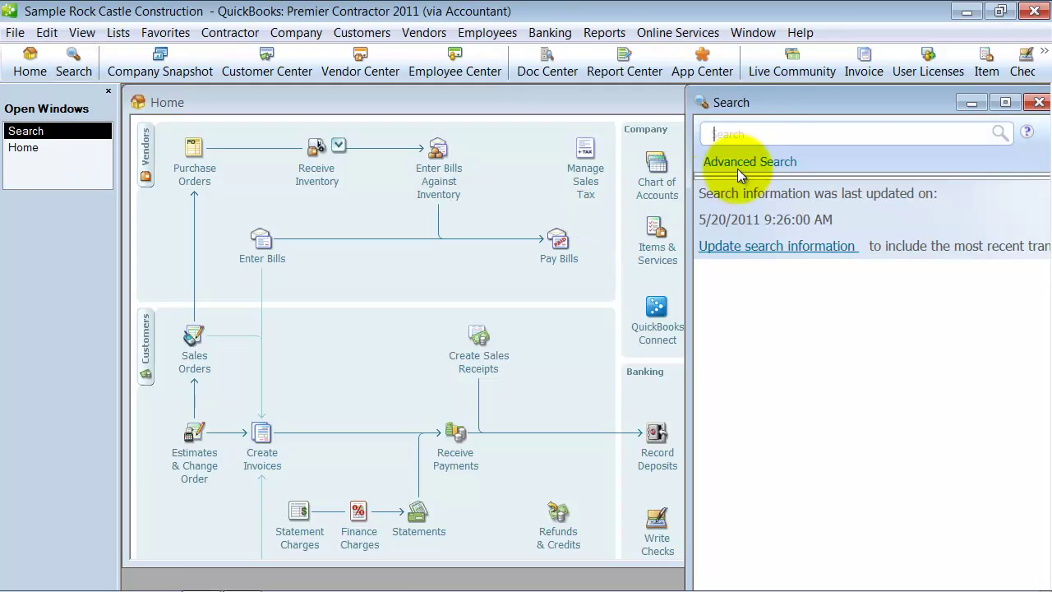
click(776, 248)
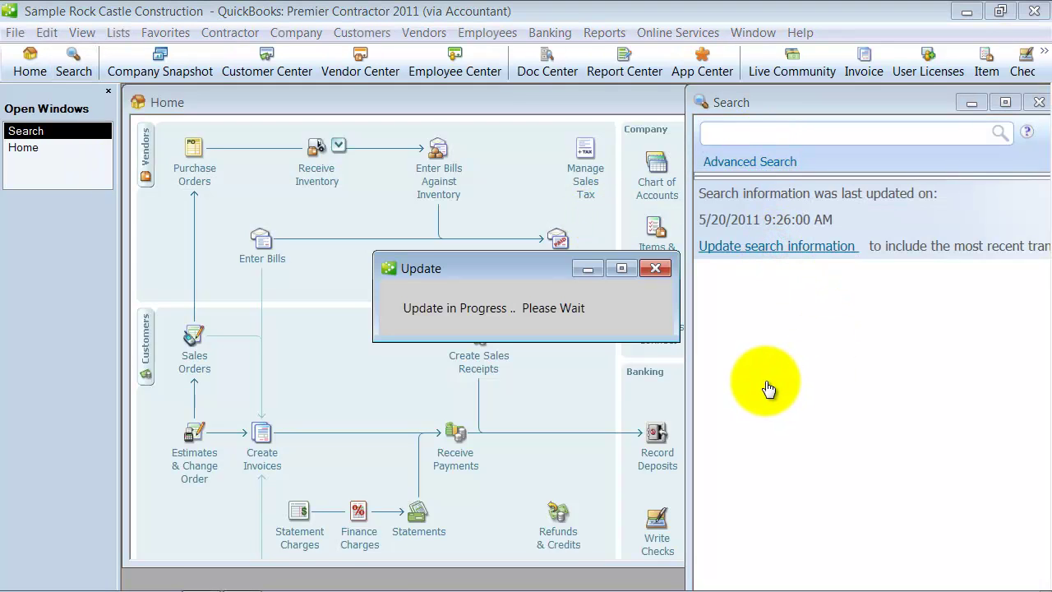
click(616, 367)
click(768, 130)
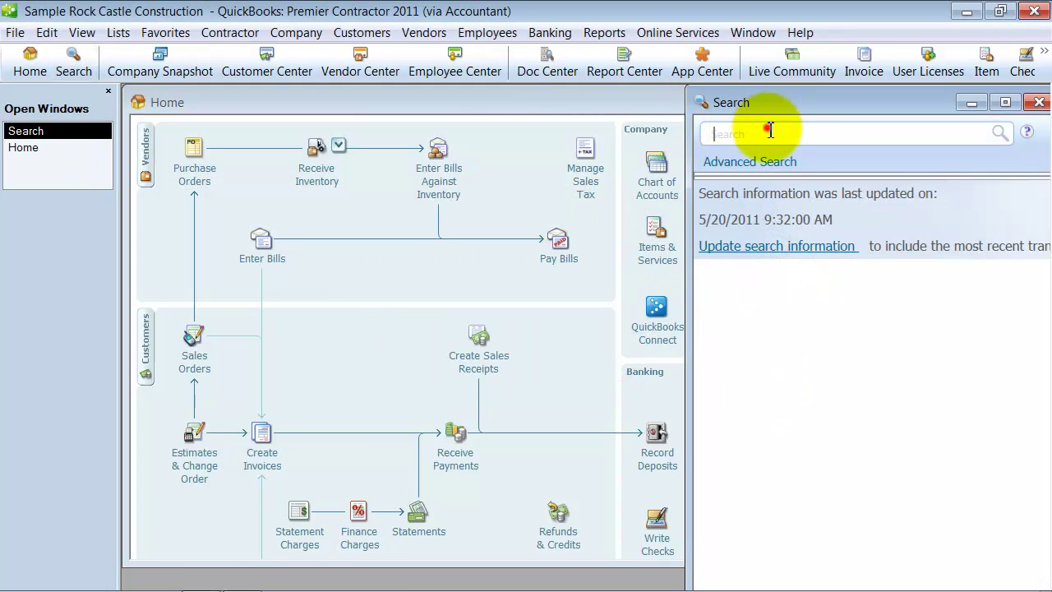
text(ABC123)
key(Return)
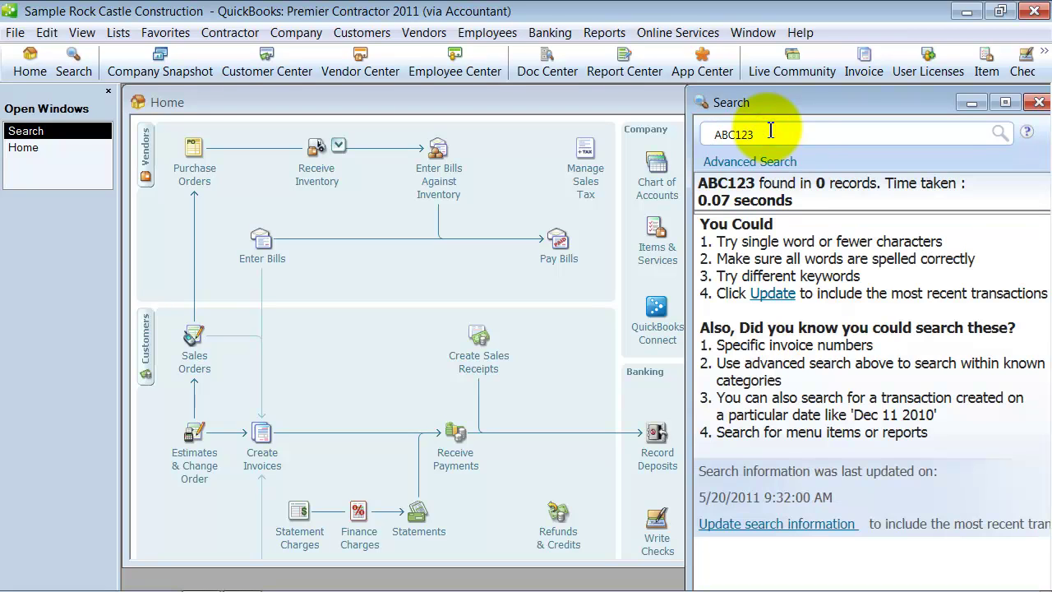
click(1039, 102)
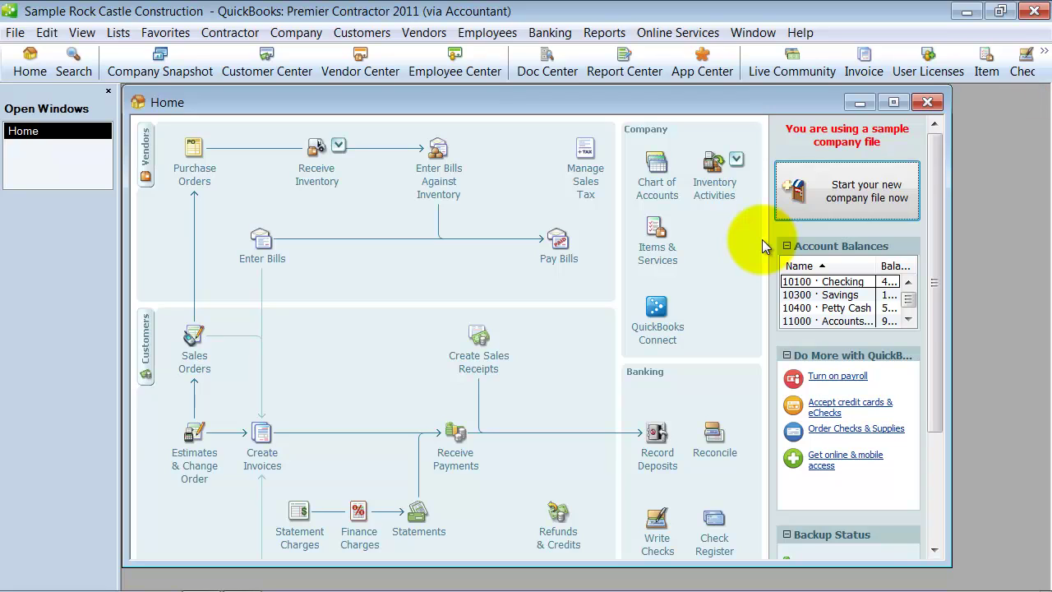
Step: Run an advanced Find on the Part Number filter for abc123, and repeat it with ABC123
key(ctrl+f)
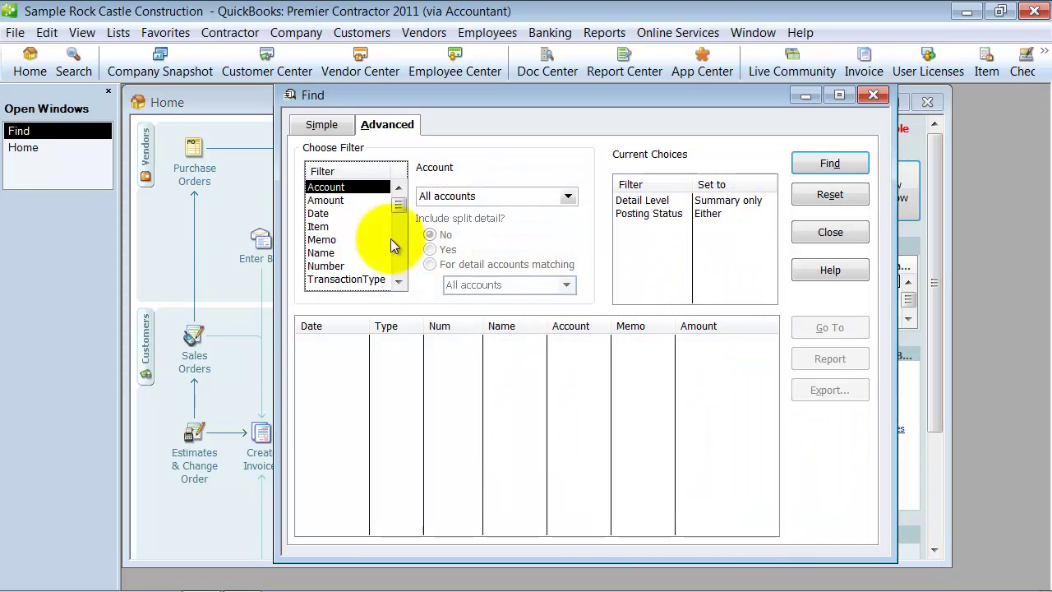
drag(398, 204, 399, 267)
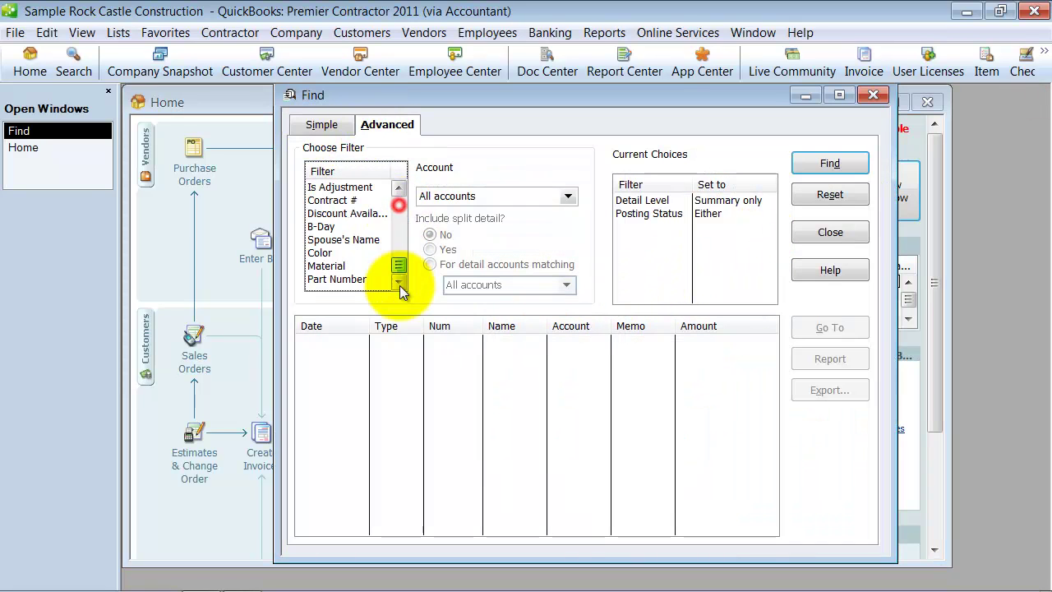
click(343, 280)
click(469, 196)
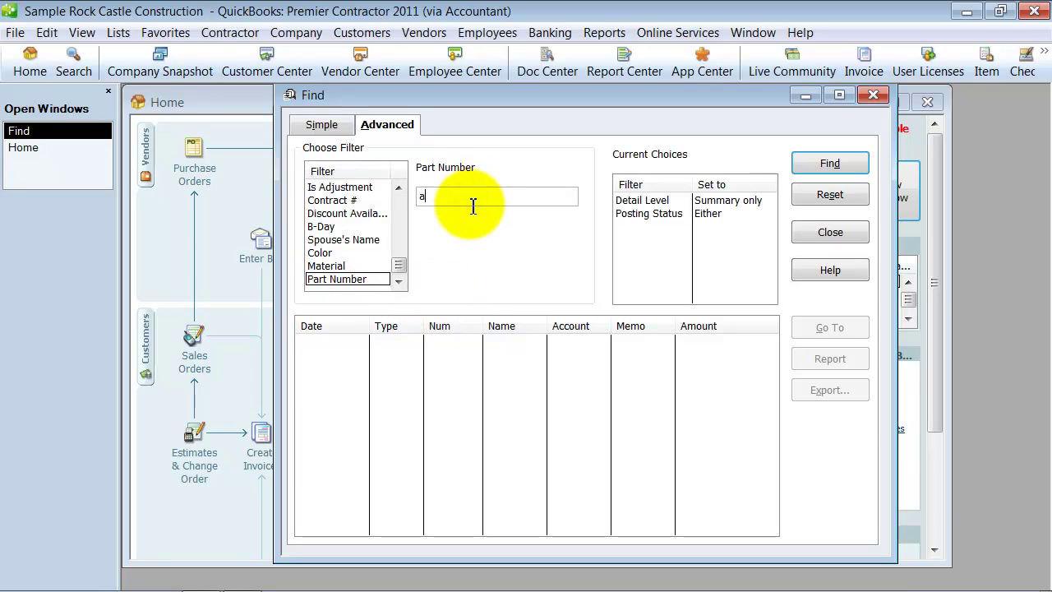
text(abc123)
key(Return)
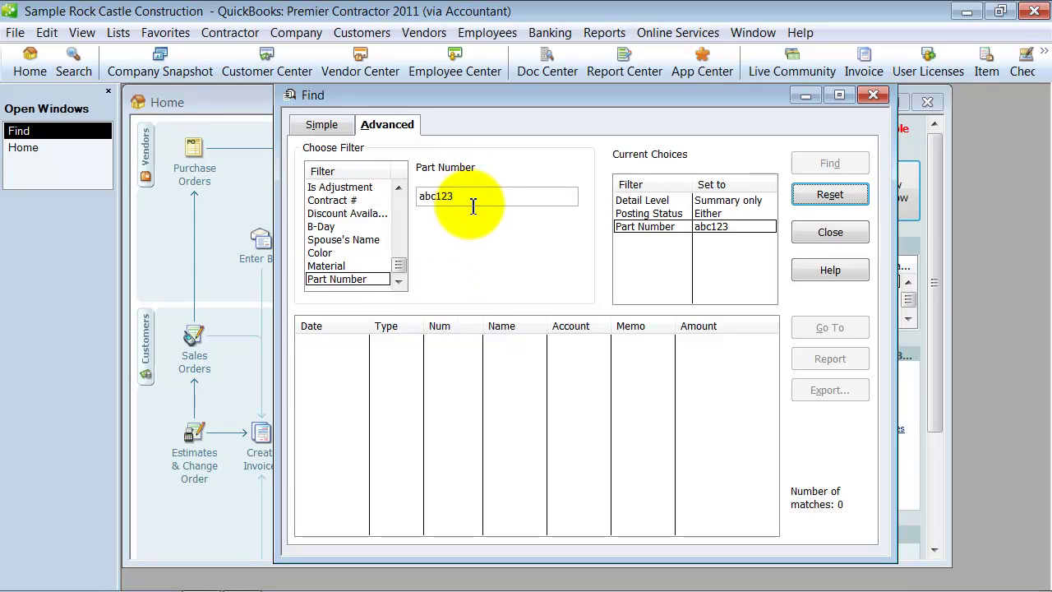
drag(439, 195, 419, 197)
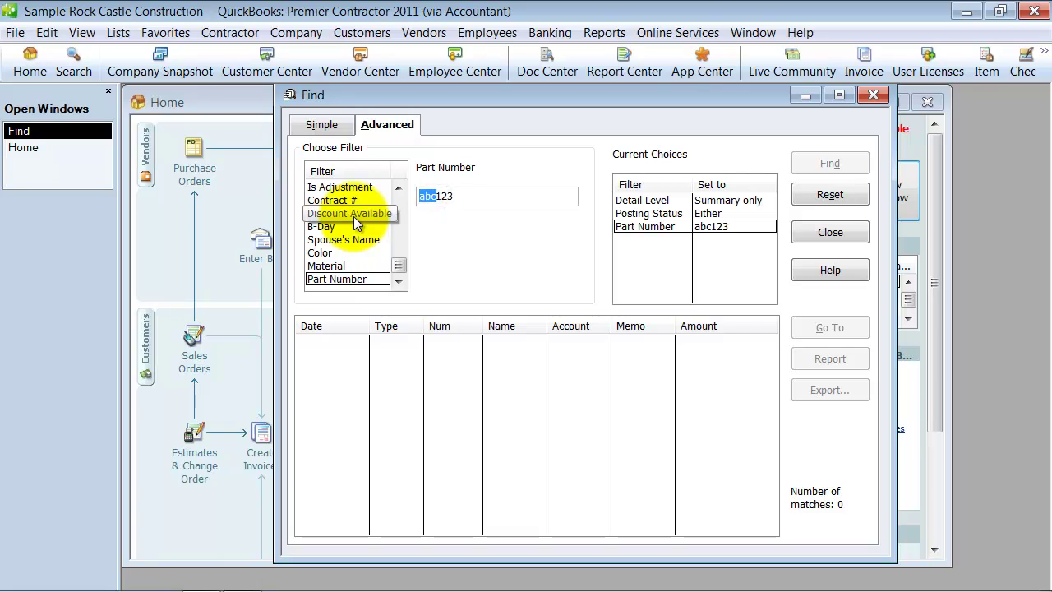
text(ABC)
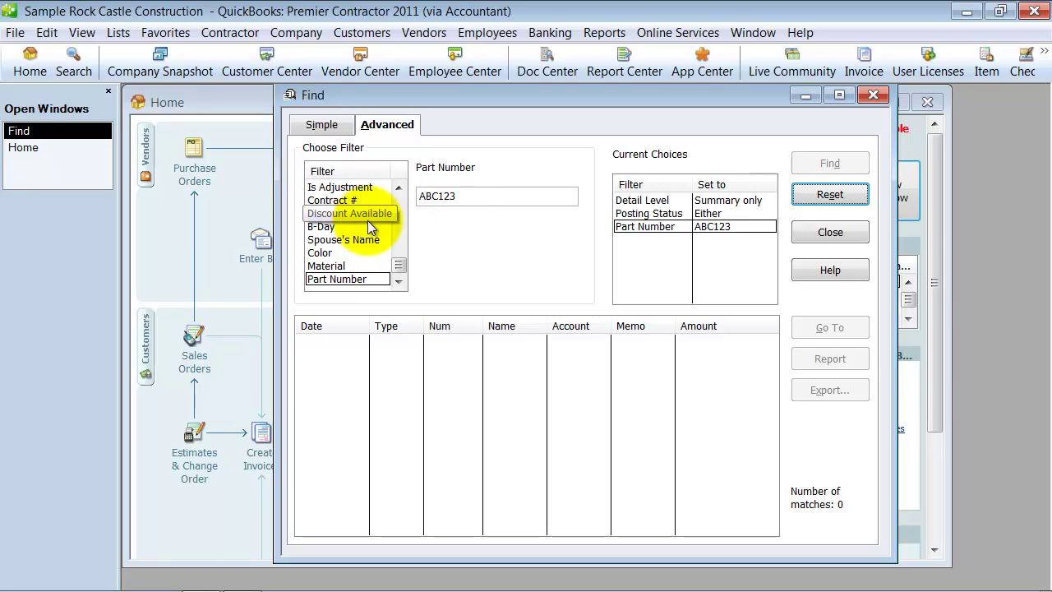
Step: Reset the Find filters, find transactions with Part Number ABC123, and close the Find window
click(829, 195)
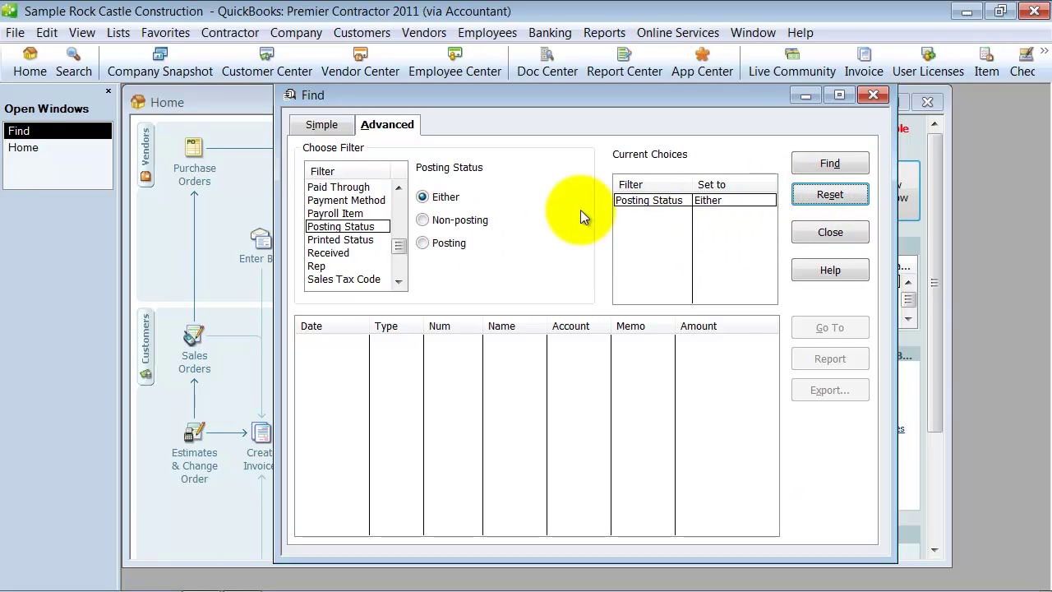
drag(403, 251, 399, 271)
click(337, 279)
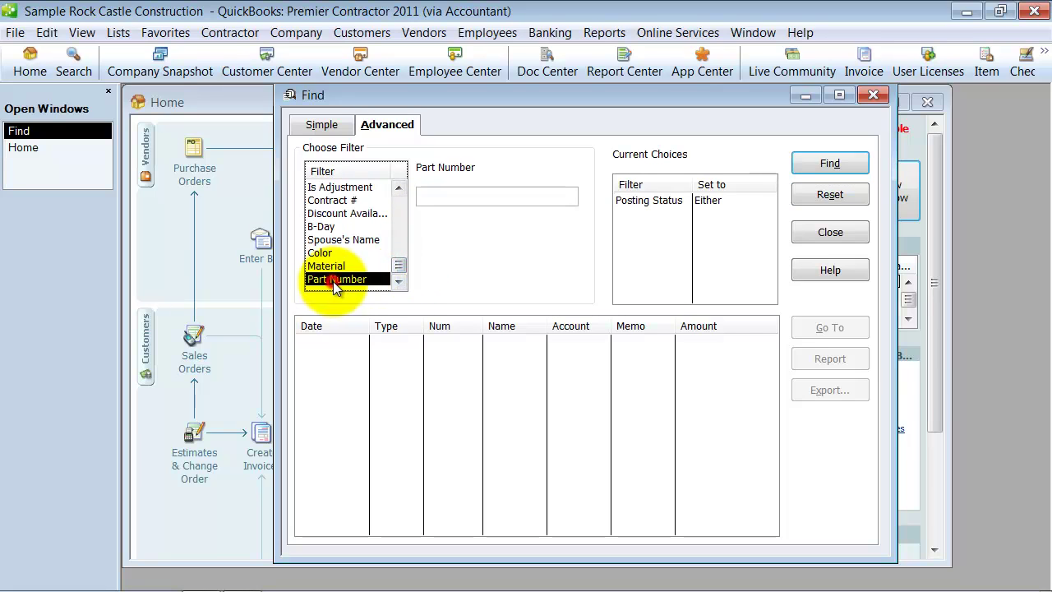
click(478, 193)
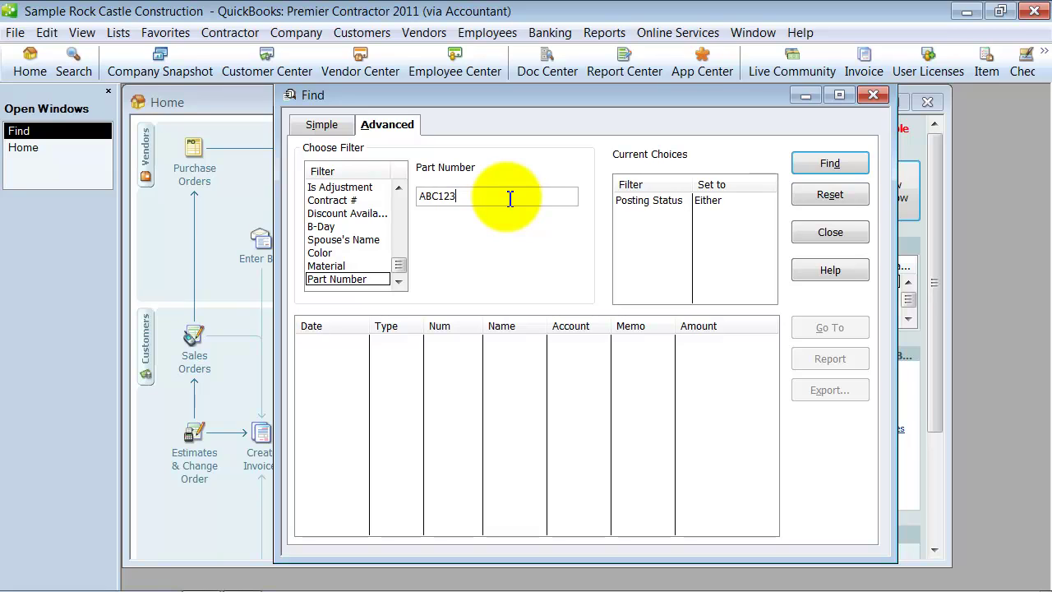
click(853, 161)
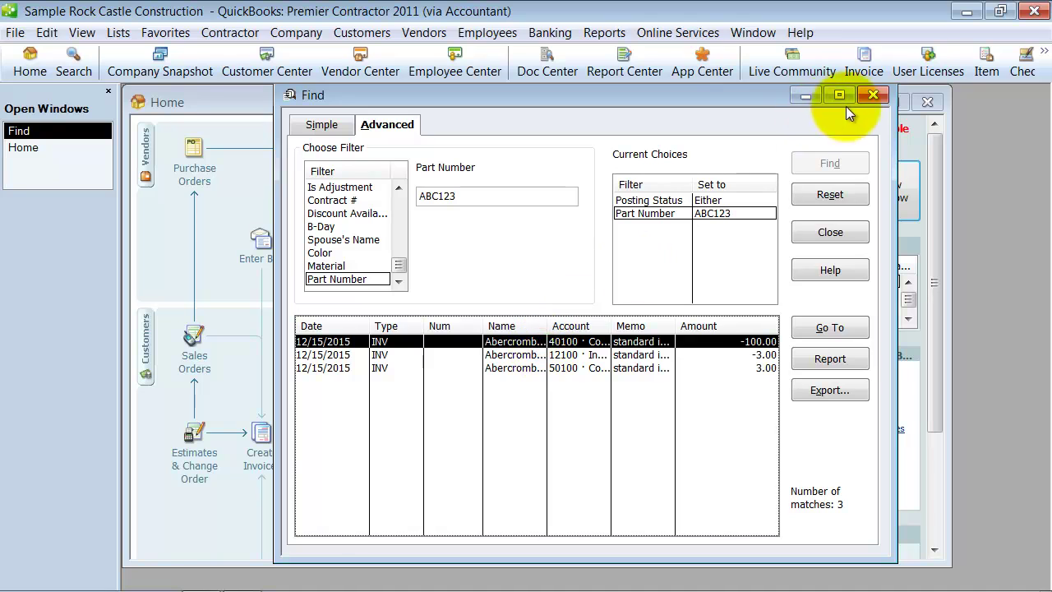
click(873, 94)
Step: Open the Profit & Loss Standard report and set its date range to All
click(605, 32)
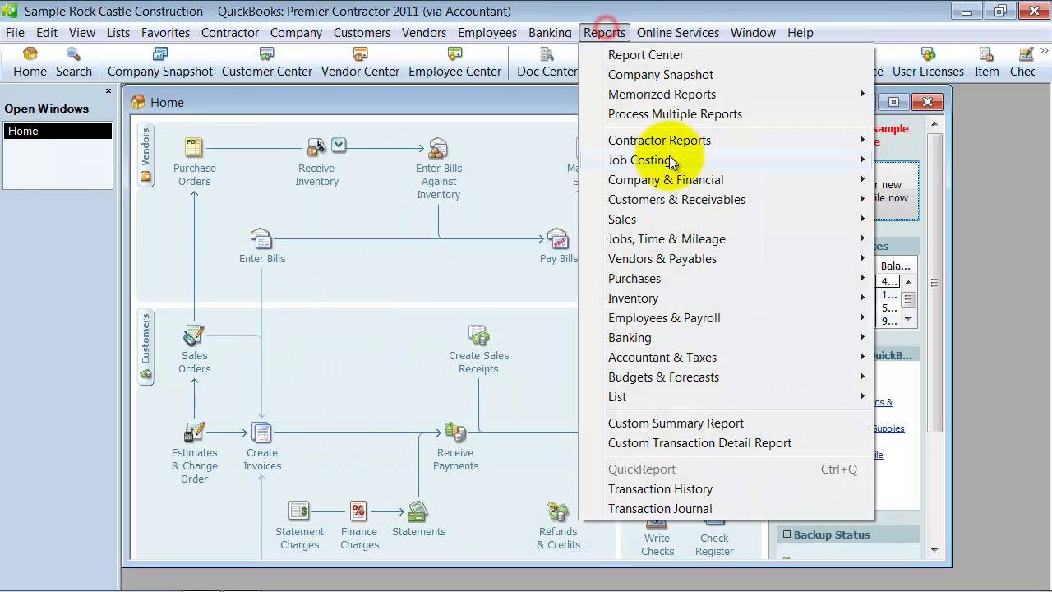
mouse_move(675, 141)
mouse_move(679, 181)
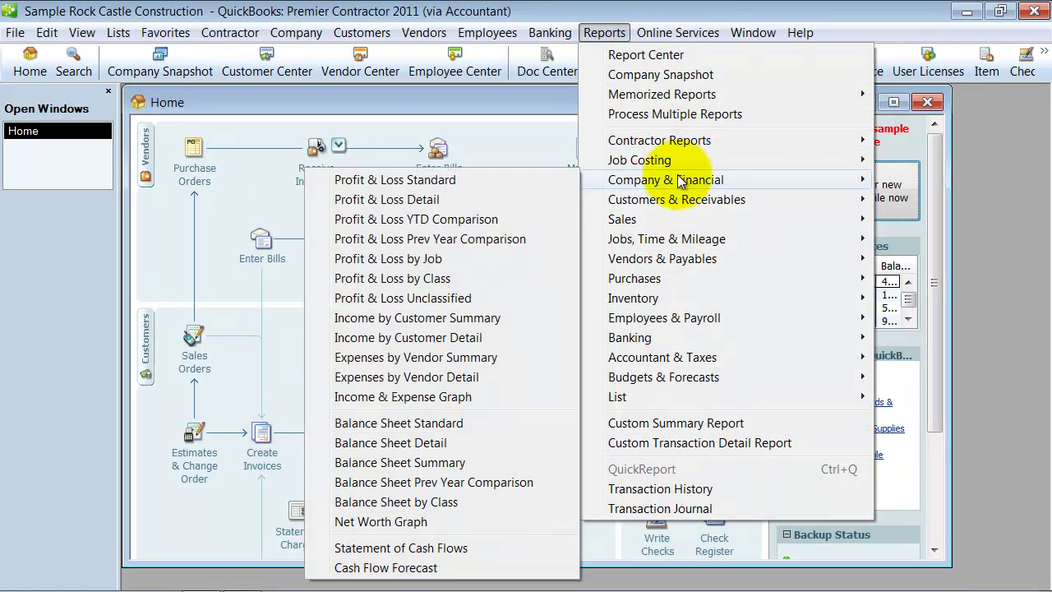
click(503, 185)
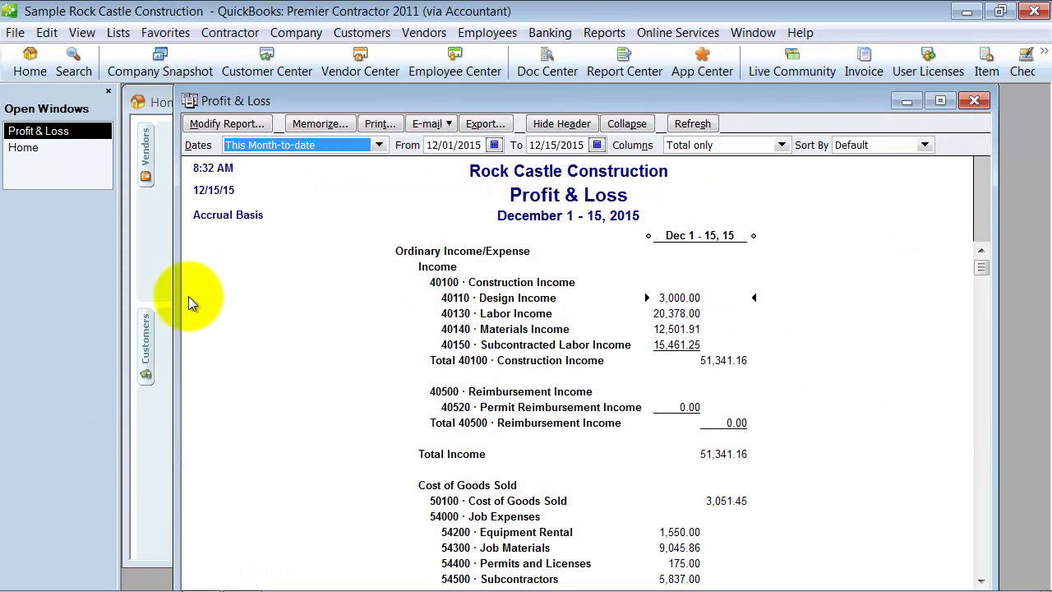
text(a)
Step: Filter the Profit & Loss report by Part Number ABC123 and narrow its amount column
click(237, 127)
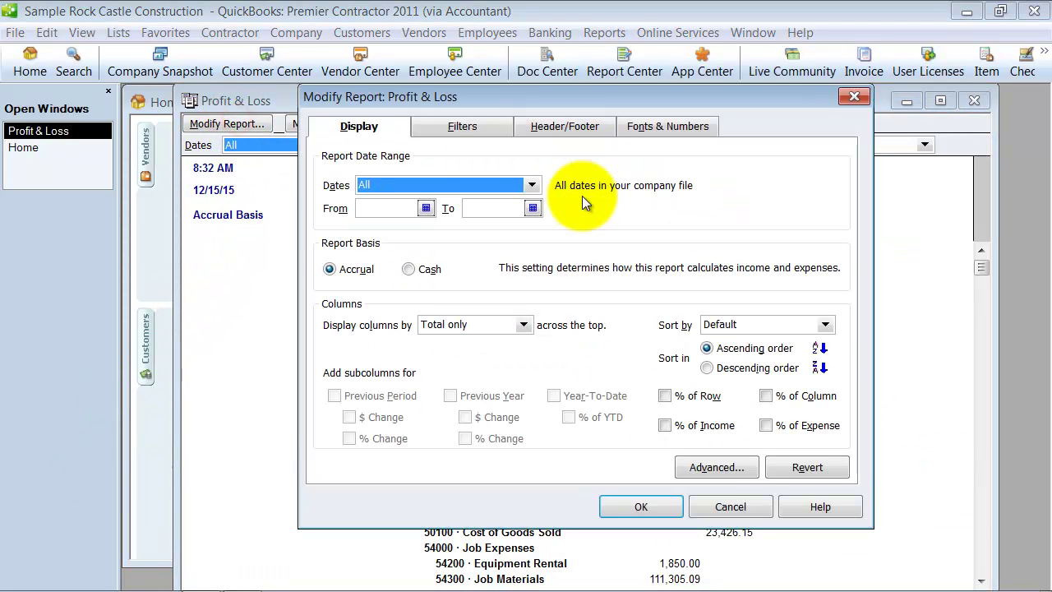
click(444, 125)
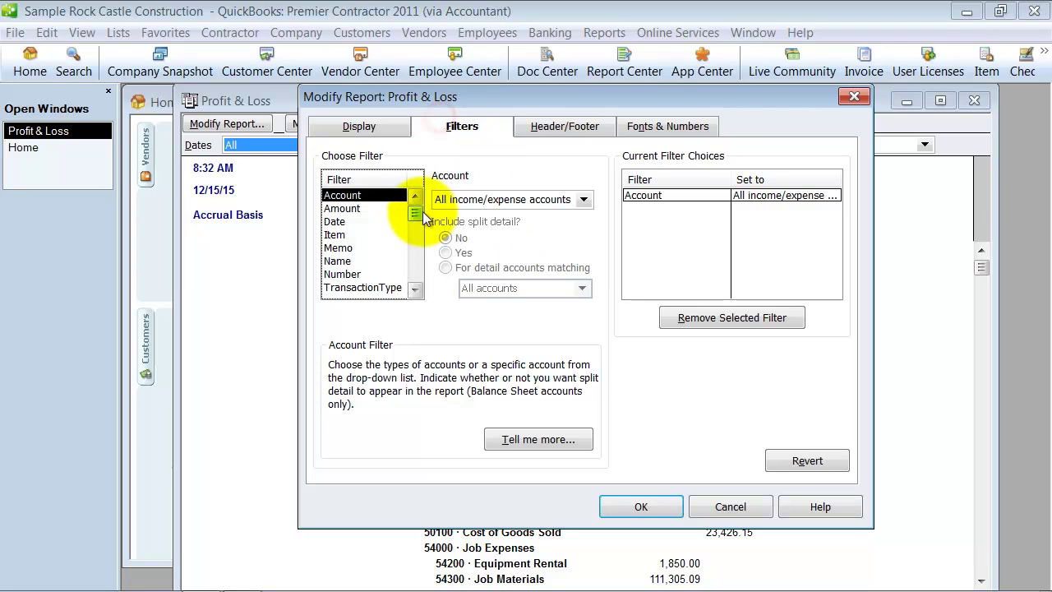
drag(415, 208, 415, 276)
click(375, 287)
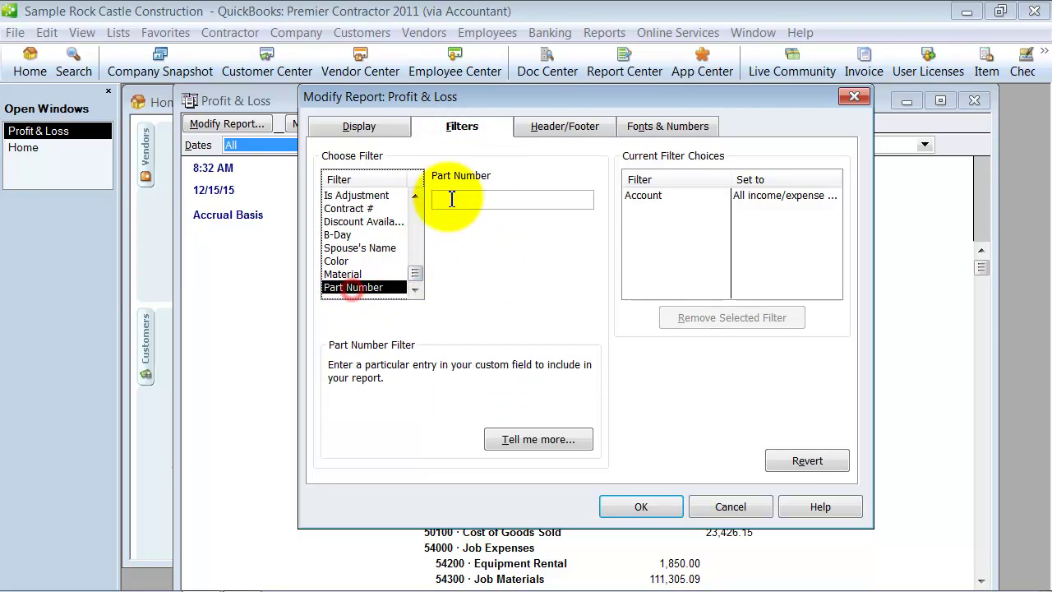
click(451, 198)
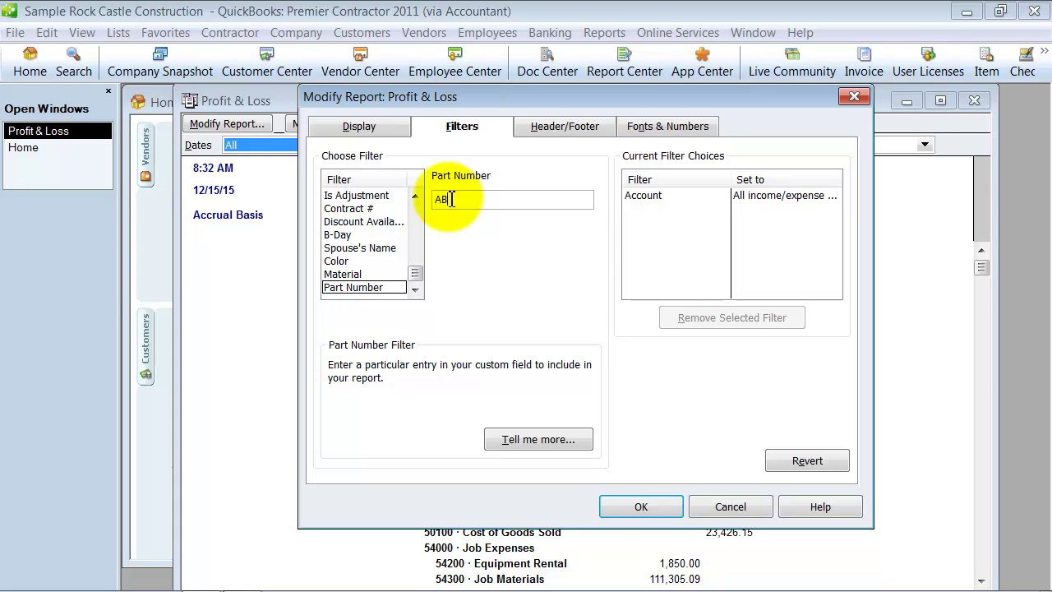
click(643, 504)
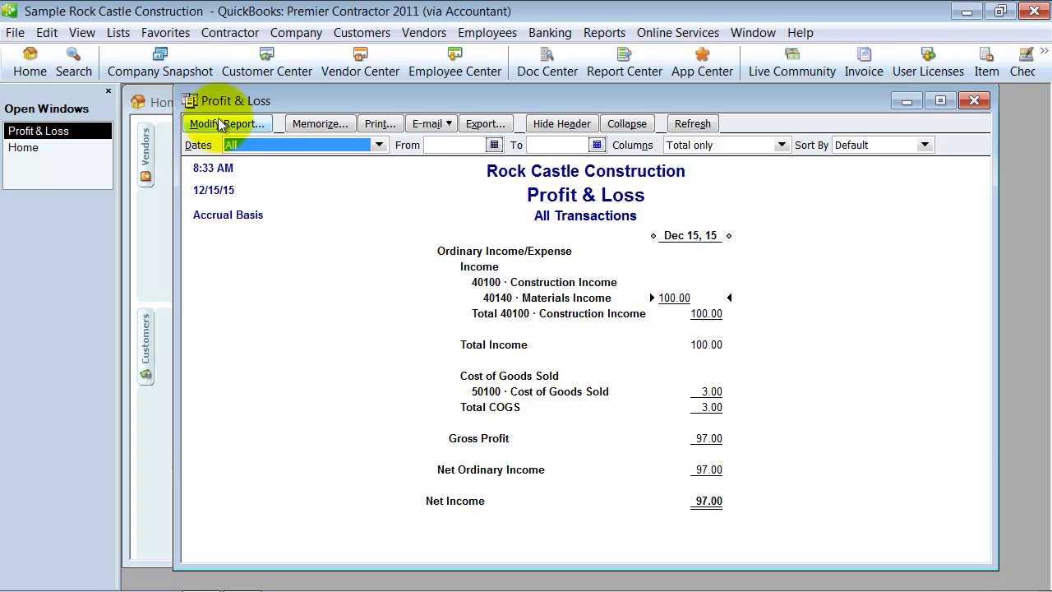
drag(729, 235, 646, 238)
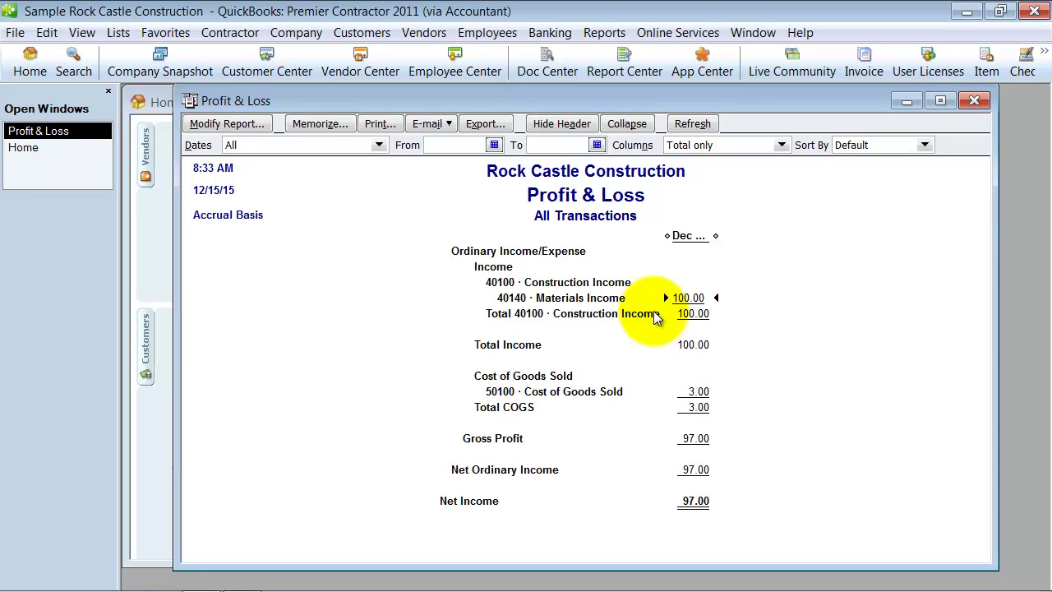